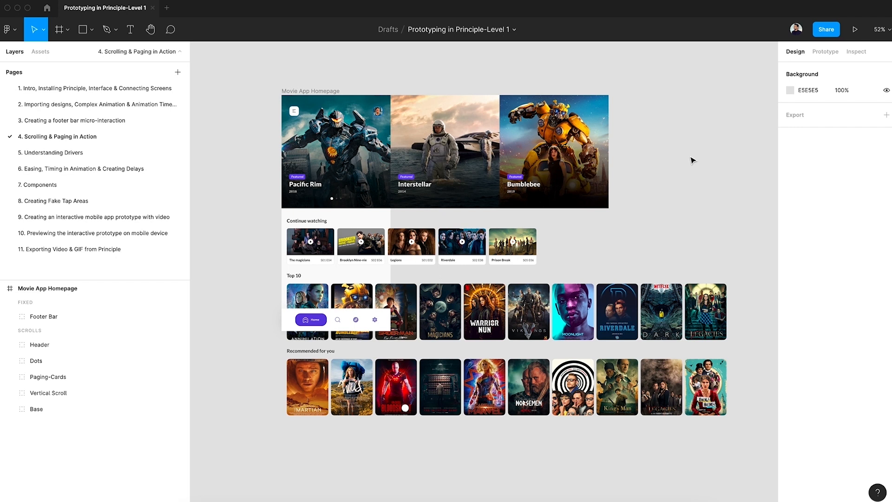
- Examine the Movie App Homepage frame and the three cards inside its Paging-Cards group
{"action": "left_click", "coordinate": [325, 91]}
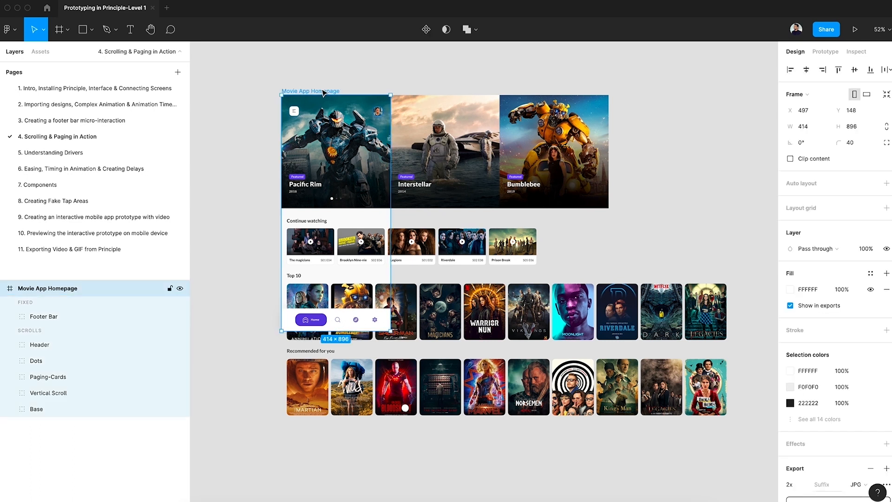
{"action": "left_click", "coordinate": [364, 77]}
{"action": "left_click", "coordinate": [343, 190]}
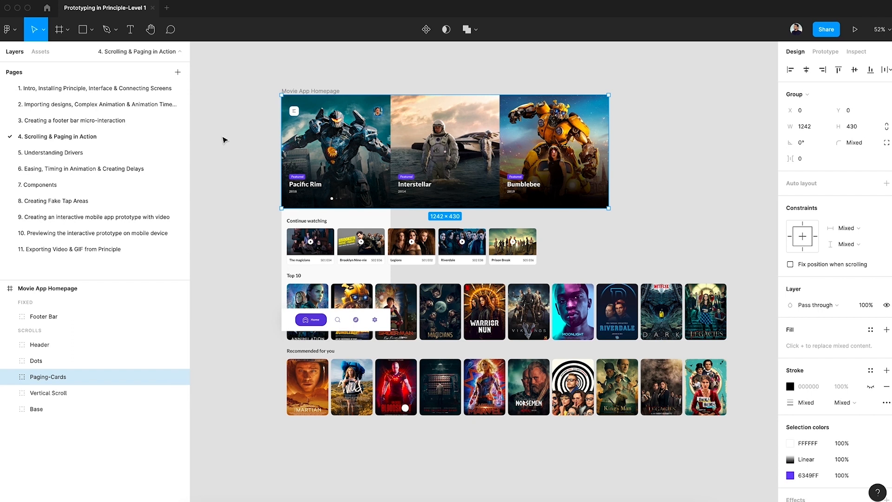
{"action": "left_click", "coordinate": [9, 377]}
{"action": "left_click", "coordinate": [22, 392]}
{"action": "left_click", "coordinate": [22, 408]}
{"action": "left_click", "coordinate": [21, 424]}
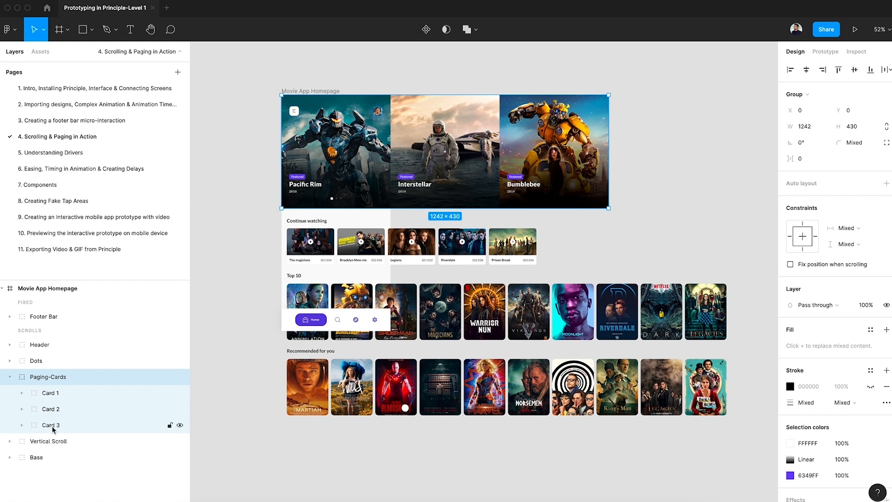
{"action": "left_click", "coordinate": [9, 377]}
- Examine the Vertical Scroll group and its Horizontal Scroll-1, Horizontal Scroll-2 and Horizontal Scroll-3 subgroups
{"action": "scroll", "coordinate": [344, 260], "scroll_direction": "up", "scroll_amount": 3}
{"action": "left_click", "coordinate": [342, 219]}
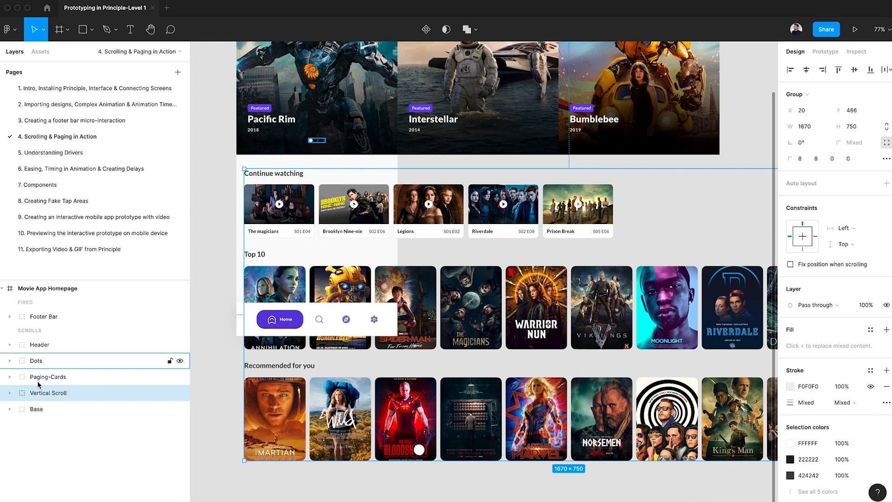
{"action": "left_click", "coordinate": [9, 392]}
{"action": "left_click", "coordinate": [84, 457]}
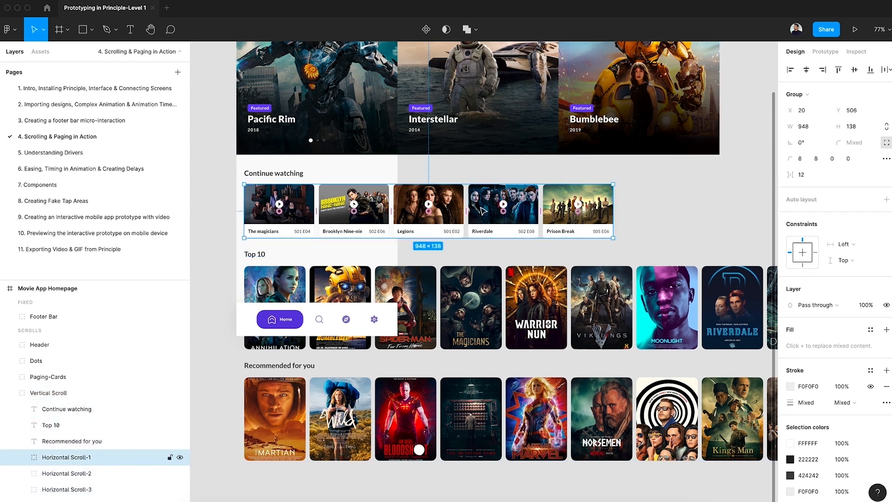
{"action": "left_click", "coordinate": [499, 278]}
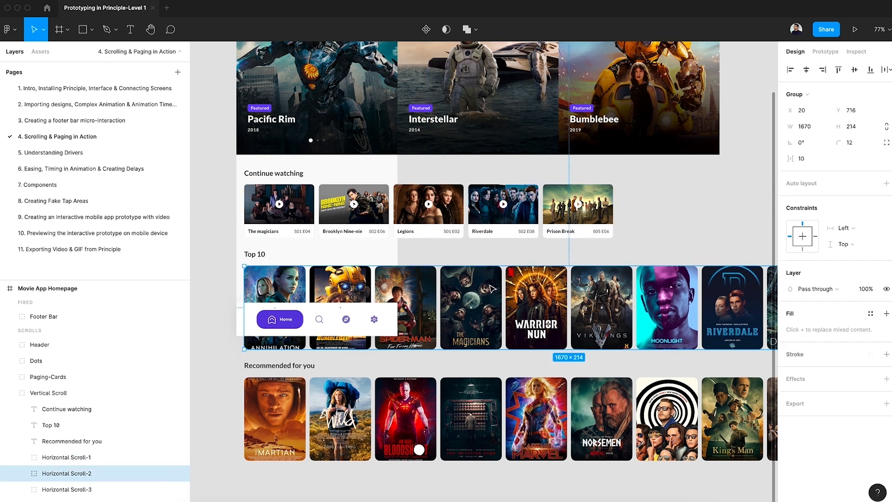
{"action": "left_click", "coordinate": [85, 488]}
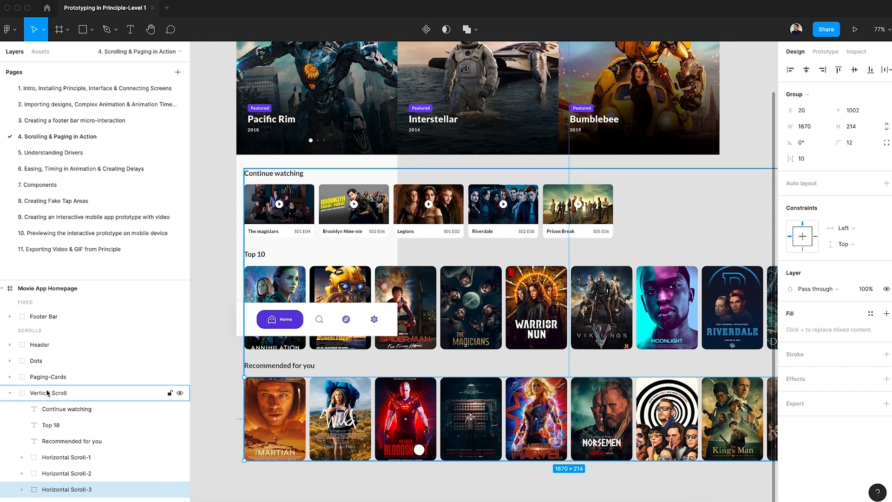
{"action": "left_click", "coordinate": [11, 393]}
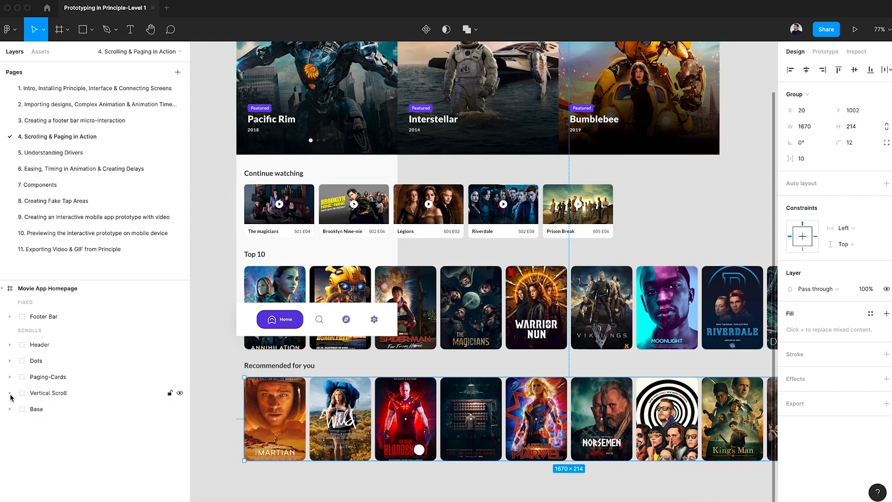
{"action": "left_click", "coordinate": [50, 396]}
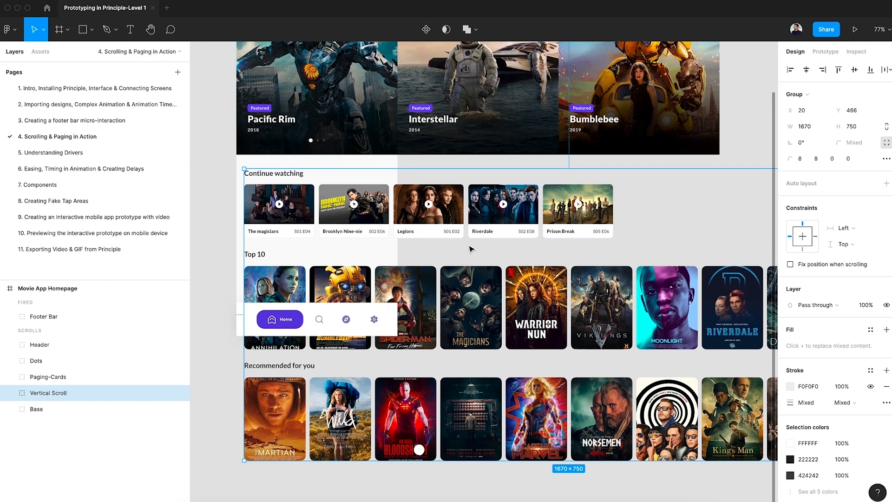
{"action": "scroll", "coordinate": [478, 247], "scroll_direction": "down", "scroll_amount": 3}
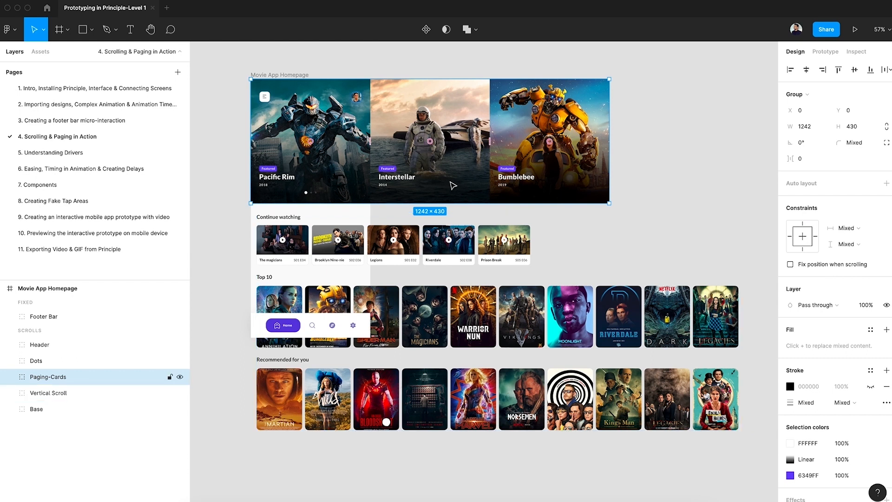
{"action": "left_click", "coordinate": [475, 385]}
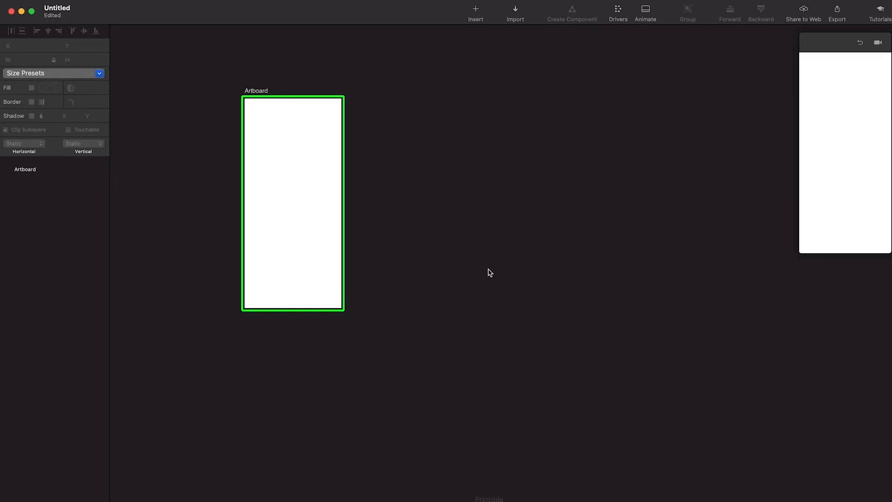
- In Principle, import the selected frames from the Figma document Prototyping in Principle-Level 1 at 2x
{"action": "scroll", "coordinate": [490, 273], "scroll_direction": "left", "scroll_amount": 5}
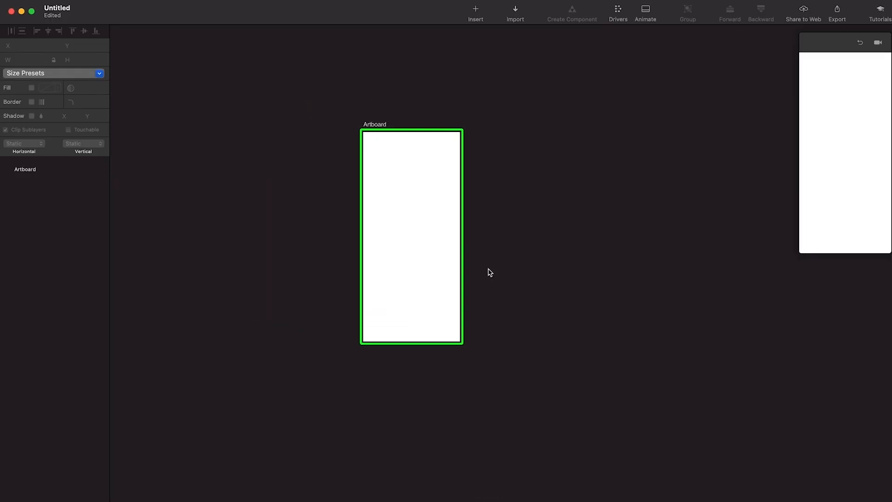
{"action": "left_click", "coordinate": [516, 14]}
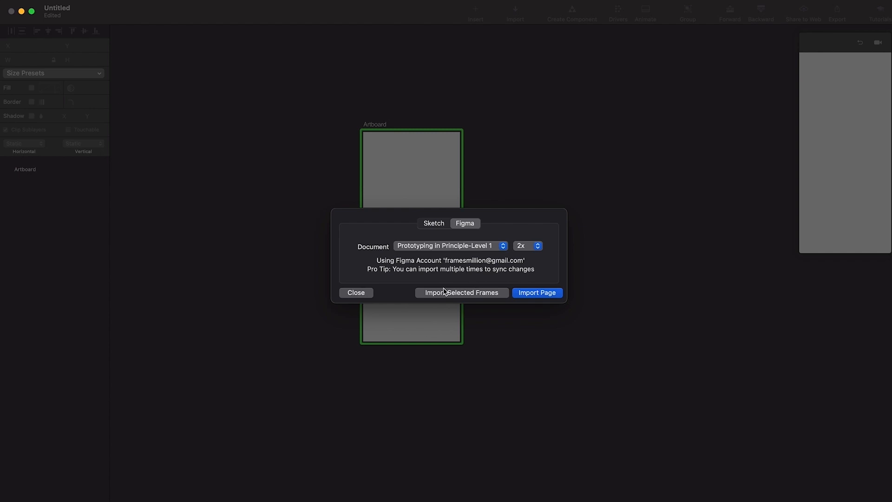
{"action": "left_click", "coordinate": [461, 294]}
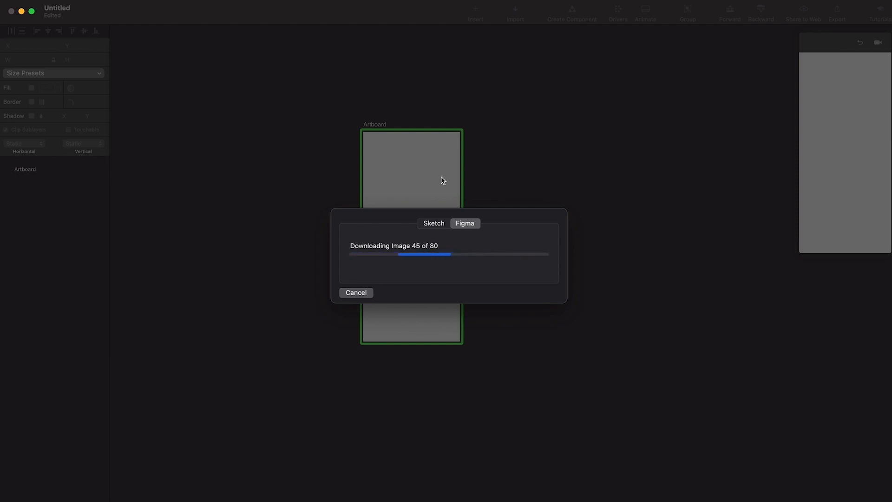
{"action": "scroll", "coordinate": [464, 334], "scroll_direction": "up", "scroll_amount": 3}
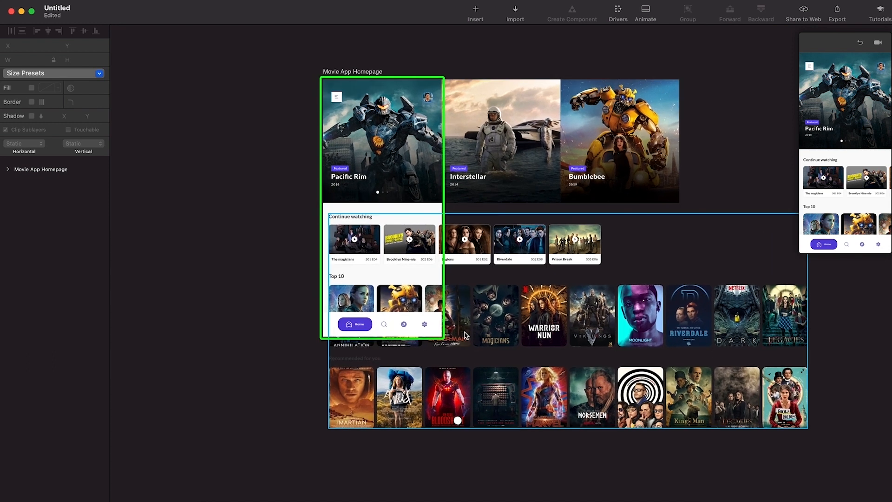
{"action": "scroll", "coordinate": [478, 325], "scroll_direction": "up", "scroll_amount": 3}
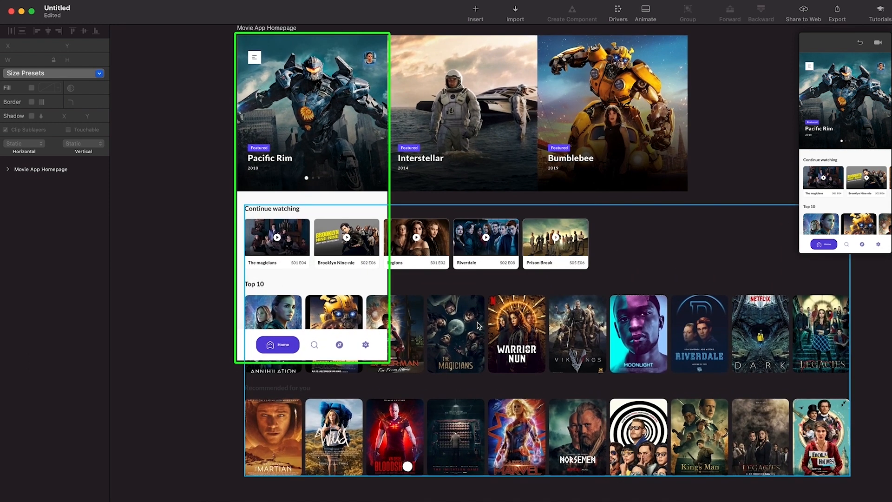
{"action": "scroll", "coordinate": [479, 326], "scroll_direction": "up", "scroll_amount": 2}
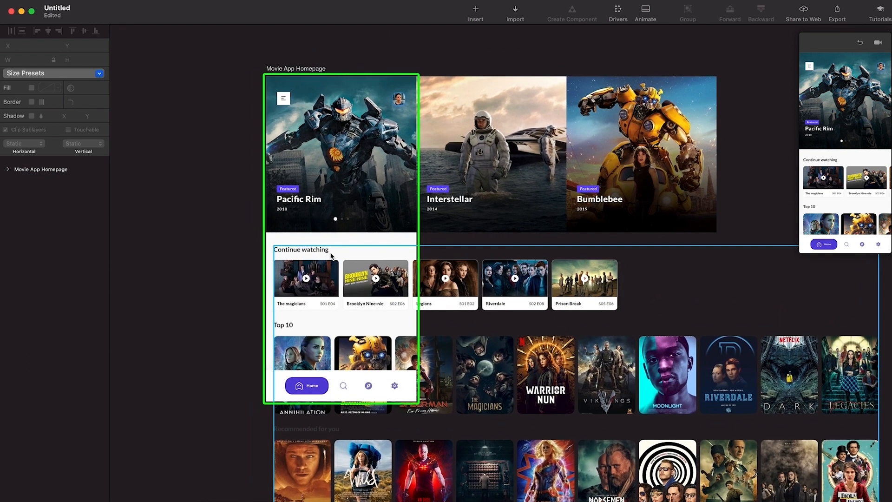
{"action": "scroll", "coordinate": [306, 244], "scroll_direction": "up", "scroll_amount": 3}
{"action": "scroll", "coordinate": [307, 244], "scroll_direction": "up", "scroll_amount": 1}
{"action": "scroll", "coordinate": [316, 209], "scroll_direction": "up", "scroll_amount": 2}
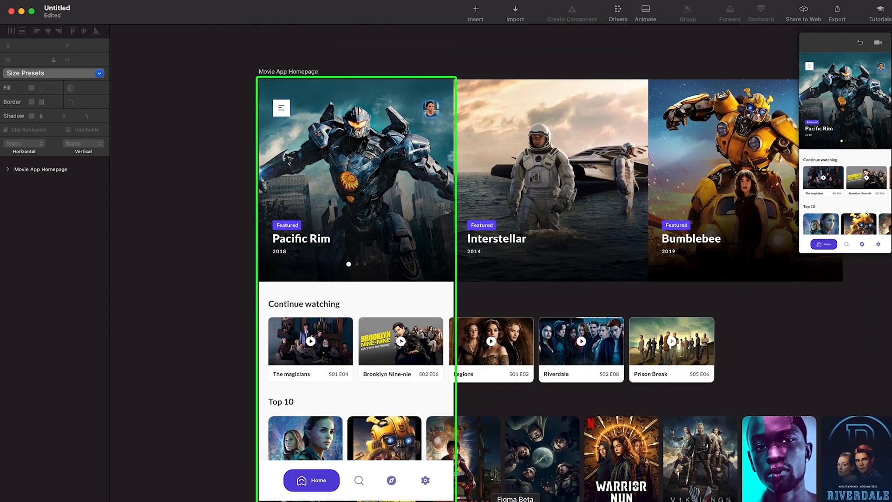
- Switch to Figma and examine the corners of the header menu icon and the Featured tag on the Pacific Rim card
{"action": "left_click", "coordinate": [515, 501]}
{"action": "scroll", "coordinate": [291, 161], "scroll_direction": "up", "scroll_amount": 3}
{"action": "scroll", "coordinate": [274, 159], "scroll_direction": "left", "scroll_amount": 2}
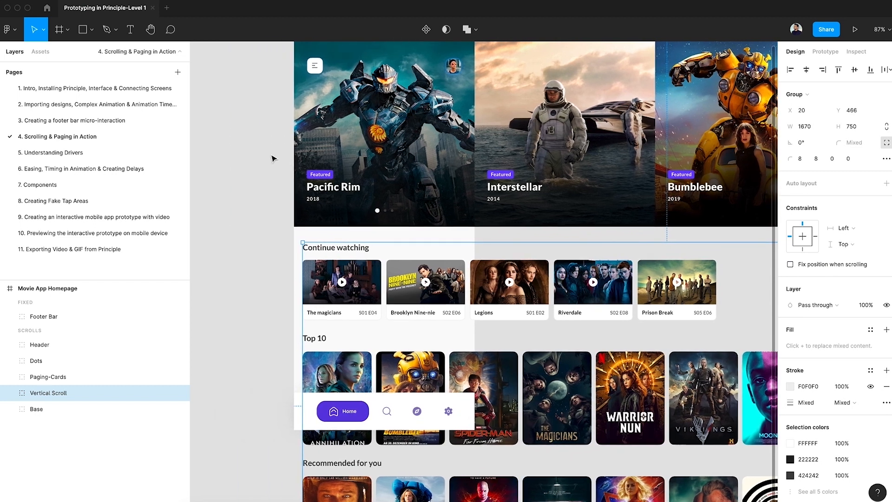
{"action": "left_click", "coordinate": [264, 156]}
{"action": "scroll", "coordinate": [265, 156], "scroll_direction": "up", "scroll_amount": 2}
{"action": "scroll", "coordinate": [264, 155], "scroll_direction": "up", "scroll_amount": 5}
{"action": "scroll", "coordinate": [265, 156], "scroll_direction": "right", "scroll_amount": 2}
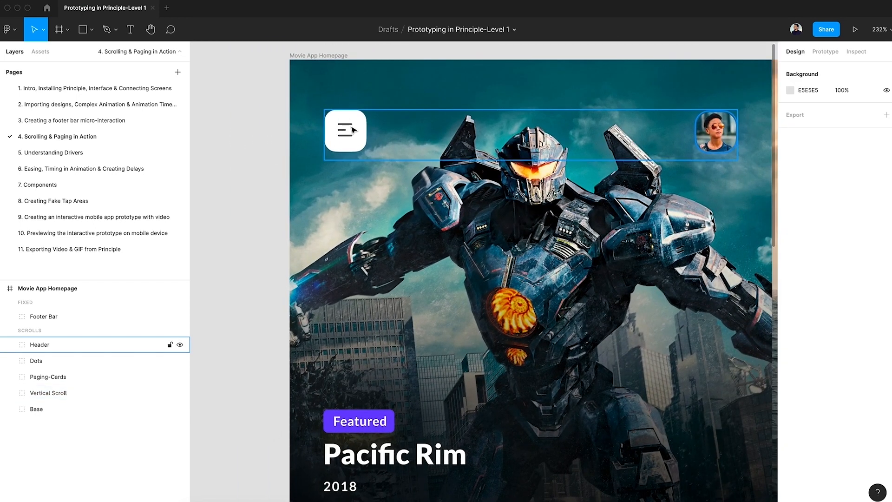
{"action": "scroll", "coordinate": [359, 205], "scroll_direction": "down", "scroll_amount": 4}
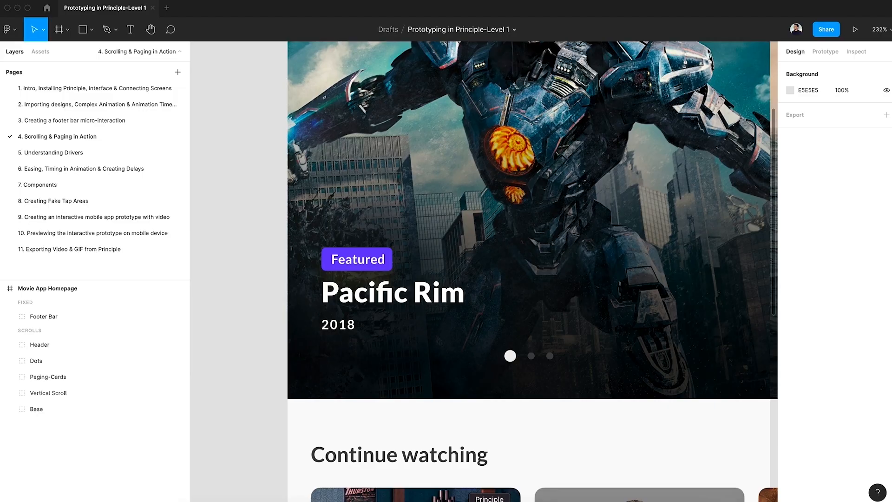
- Switch to Principle and round the corners of the Featured tag's background on the Pacific Rim card
{"action": "key", "text": "super+Tab"}
{"action": "scroll", "coordinate": [305, 247], "scroll_direction": "up", "scroll_amount": 10}
{"action": "scroll", "coordinate": [305, 247], "scroll_direction": "up", "scroll_amount": 2}
{"action": "scroll", "coordinate": [304, 248], "scroll_direction": "left", "scroll_amount": 2}
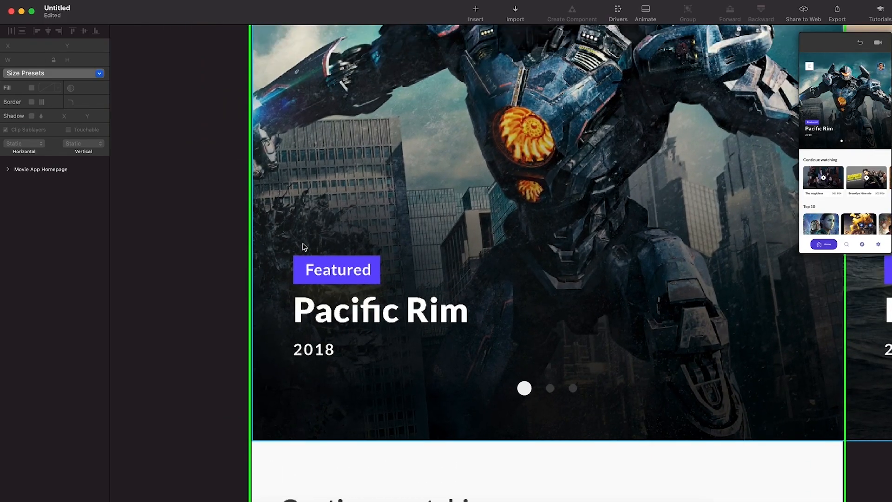
{"action": "left_click", "coordinate": [364, 266]}
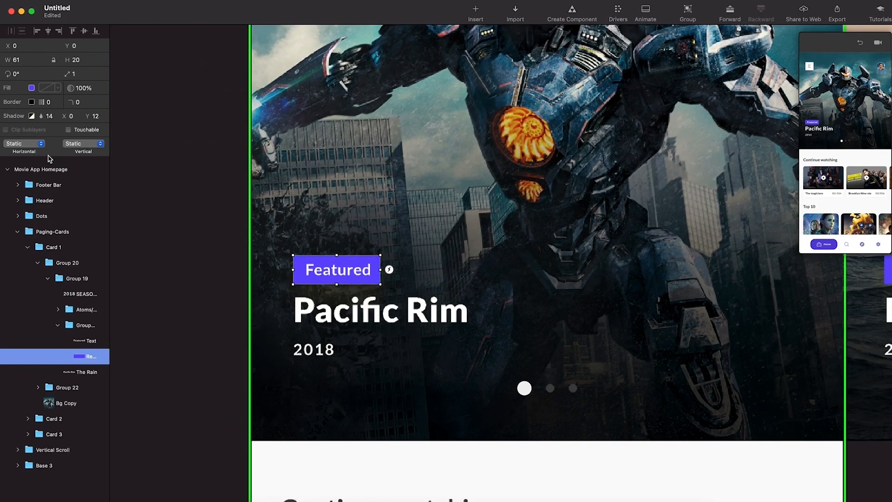
{"action": "left_click", "coordinate": [84, 102]}
{"action": "key", "text": "Return"}
{"action": "key", "text": "Return"}
{"action": "left_click", "coordinate": [179, 207]}
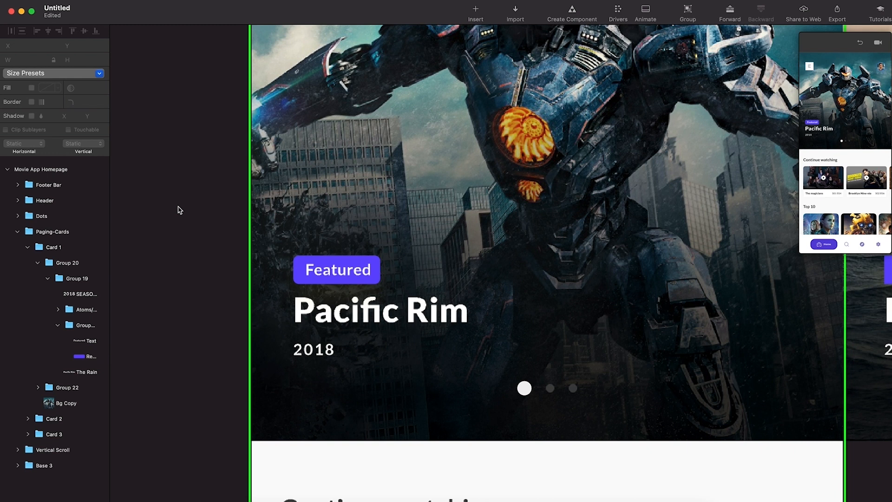
- Give the Featured tag's background on the Interstellar card a scale of 1 and a corner radius of 4
{"action": "scroll", "coordinate": [476, 247], "scroll_direction": "right", "scroll_amount": 12}
{"action": "left_click", "coordinate": [405, 268], "text": "super"}
{"action": "left_click", "coordinate": [88, 74]}
{"action": "type", "text": "4"}
{"action": "key", "text": "Return"}
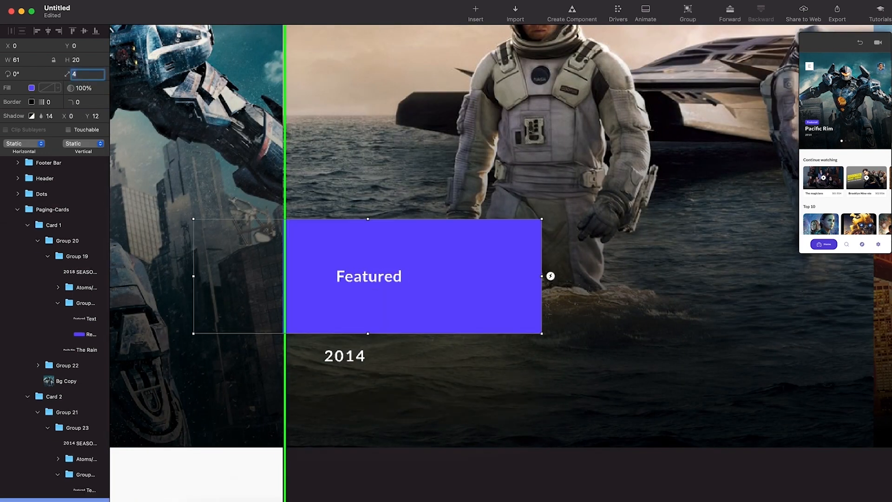
{"action": "type", "text": "1"}
{"action": "key", "text": "Return"}
{"action": "left_click", "coordinate": [89, 101]}
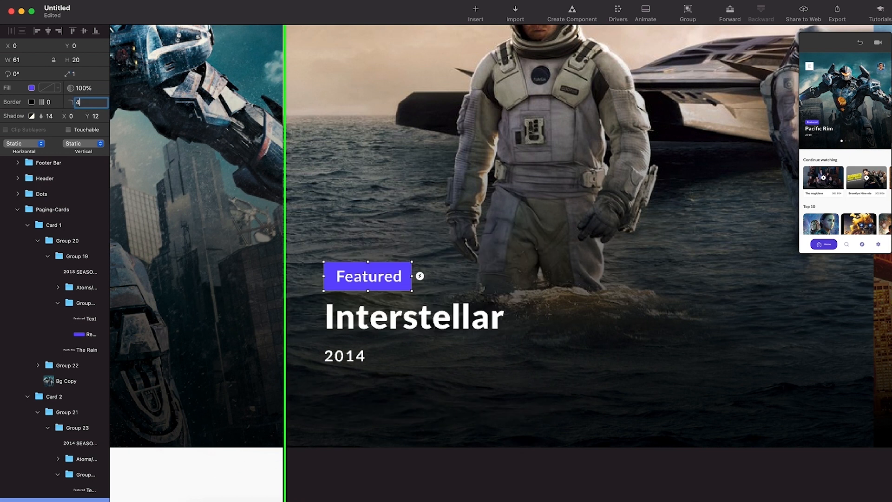
- Set the corner radius of the Featured tag's background on the Bumblebee card to 4
{"action": "scroll", "coordinate": [292, 270], "scroll_direction": "right", "scroll_amount": 15}
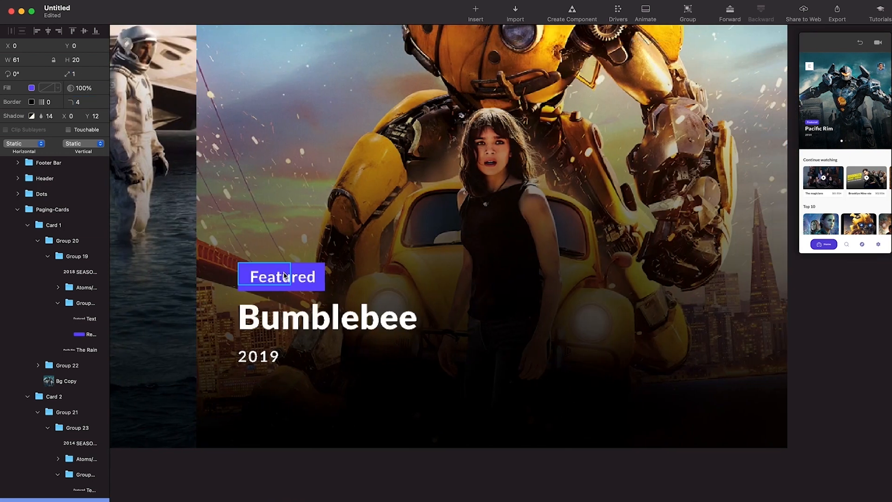
{"action": "left_click", "coordinate": [314, 267], "text": "super"}
{"action": "left_click", "coordinate": [91, 102]}
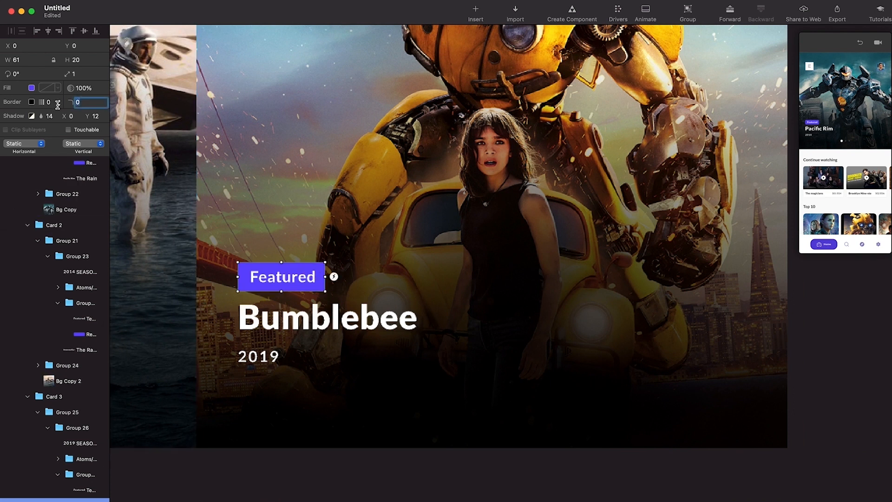
{"action": "key", "text": "Return"}
{"action": "scroll", "coordinate": [469, 185], "scroll_direction": "left", "scroll_amount": 15}
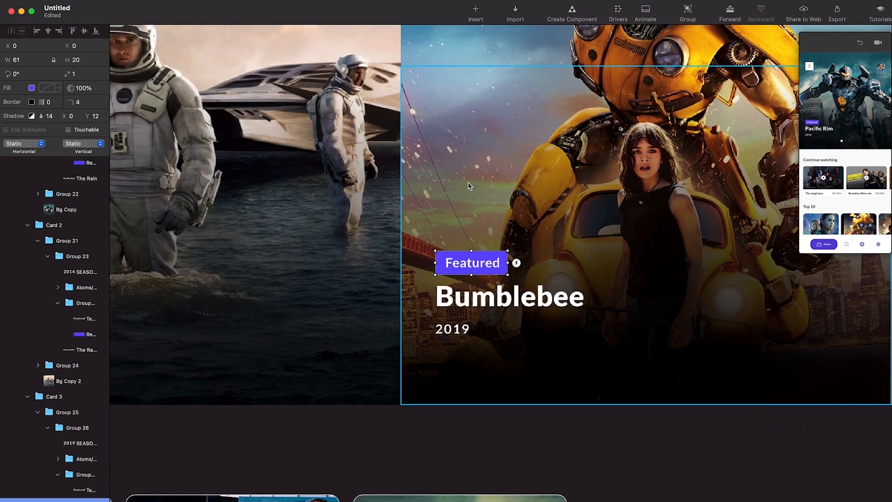
- Set the corner radius of the white base behind the header's menu icon to 12
{"action": "scroll", "coordinate": [468, 186], "scroll_direction": "left", "scroll_amount": 10}
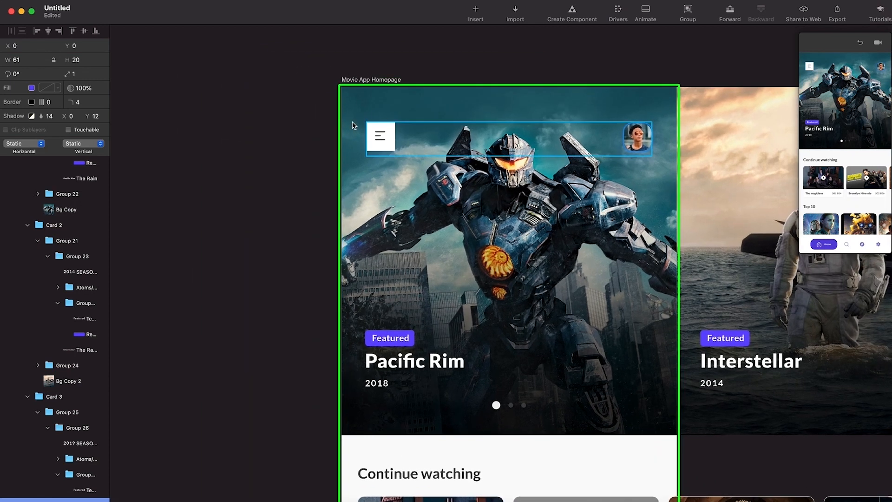
{"action": "scroll", "coordinate": [353, 126], "scroll_direction": "up", "scroll_amount": 5}
{"action": "left_click", "coordinate": [434, 126]}
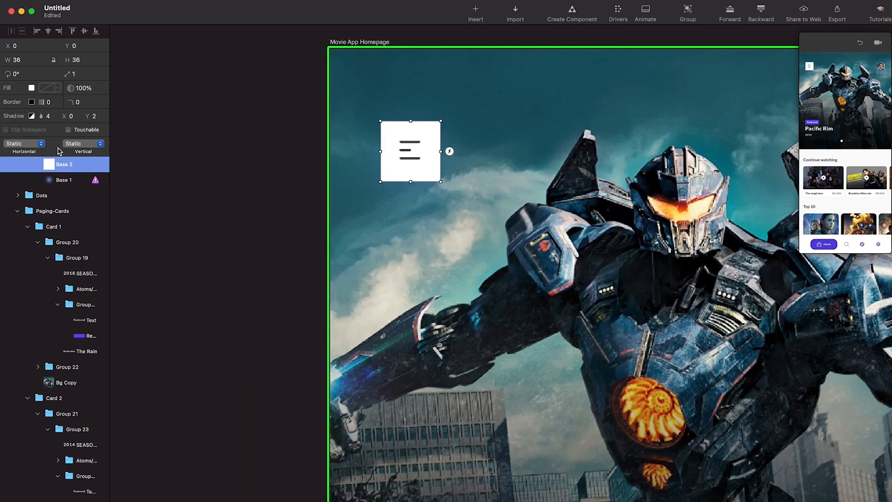
{"action": "left_click", "coordinate": [84, 102]}
{"action": "type", "text": "12"}
{"action": "left_click", "coordinate": [252, 140]}
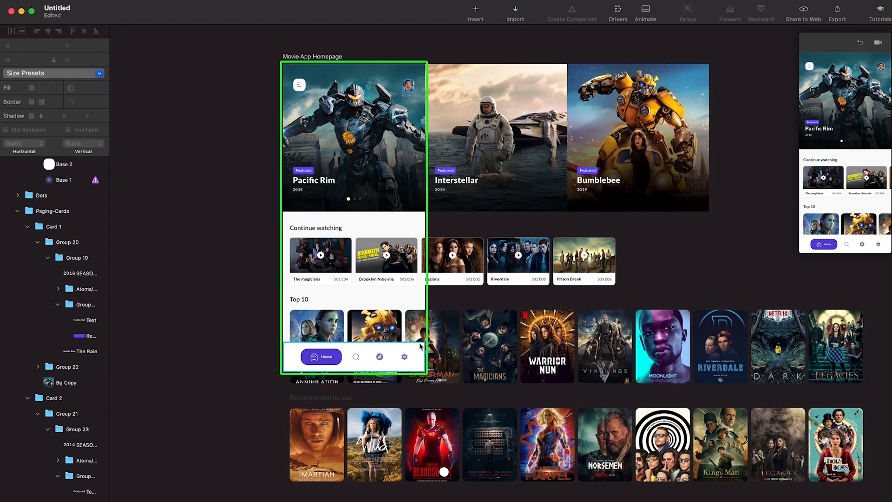
- Collapse the Card 1, Card 2 and Header layer groups and select the Paging-Cards group
{"action": "scroll", "coordinate": [420, 347], "scroll_direction": "up", "scroll_amount": 1}
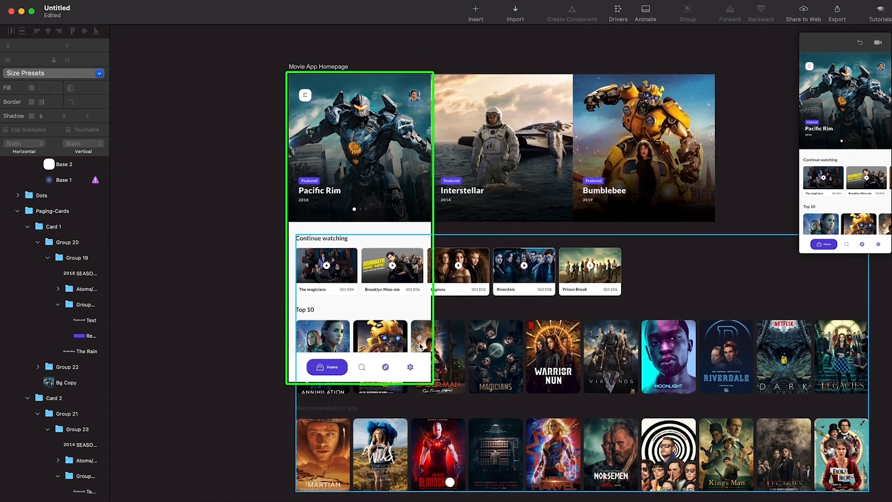
{"action": "left_click", "coordinate": [24, 227]}
{"action": "left_click", "coordinate": [28, 242]}
{"action": "scroll", "coordinate": [30, 260], "scroll_direction": "up", "scroll_amount": 3}
{"action": "left_click", "coordinate": [35, 327]}
{"action": "scroll", "coordinate": [28, 288], "scroll_direction": "up", "scroll_amount": 3}
{"action": "left_click", "coordinate": [26, 232]}
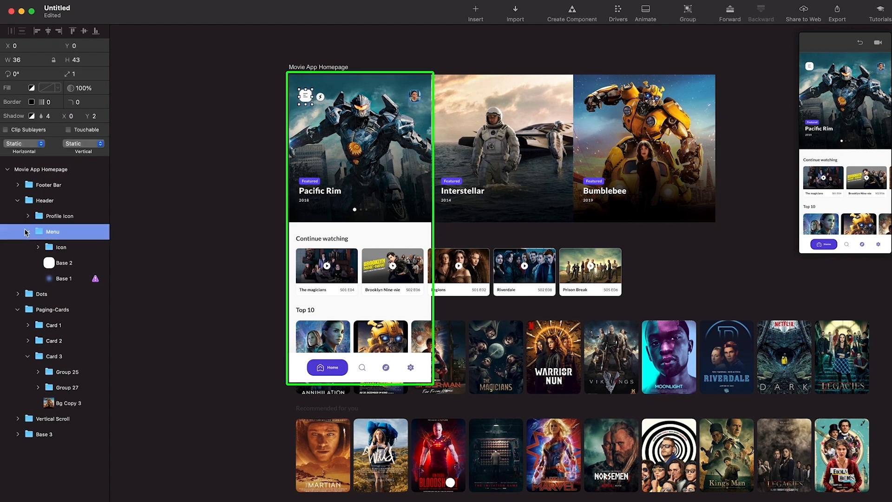
{"action": "left_click", "coordinate": [18, 200]}
{"action": "left_click", "coordinate": [21, 231]}
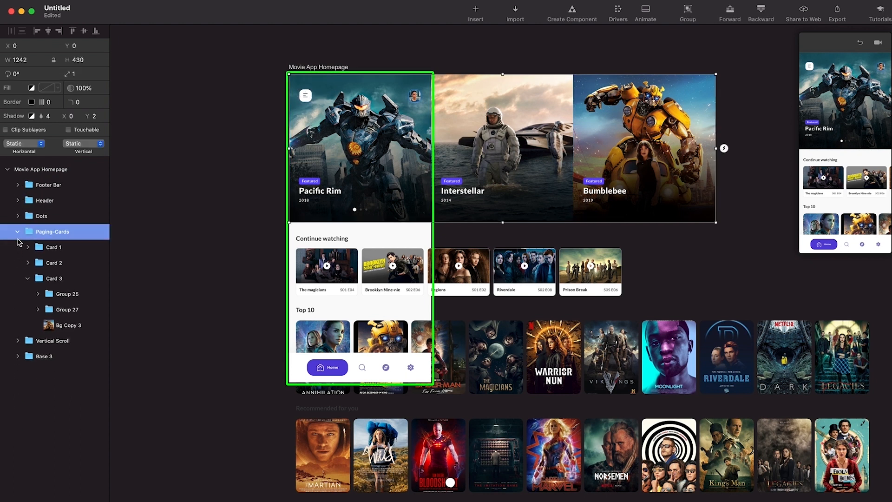
- Collapse the Paging-Cards group, expand the Vertical Scroll group and select the Horizontal Scroll-1 group inside it
{"action": "left_click", "coordinate": [18, 231]}
{"action": "left_click", "coordinate": [52, 247]}
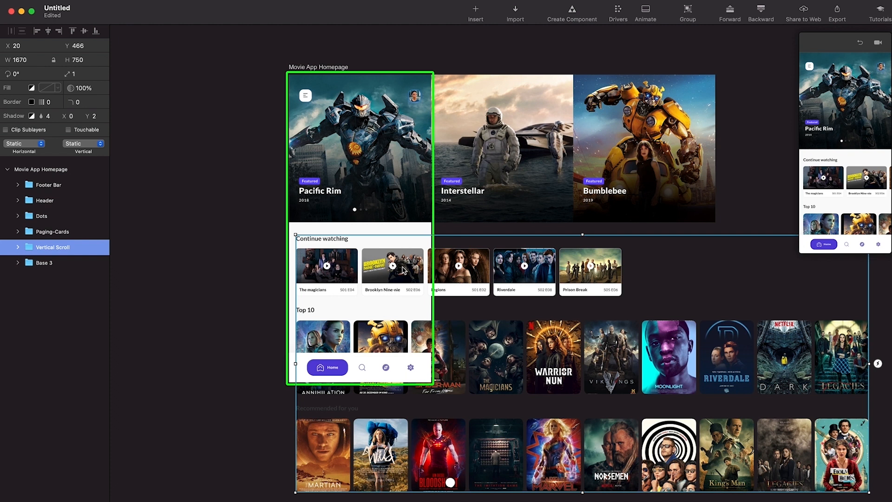
{"action": "scroll", "coordinate": [402, 269], "scroll_direction": "down", "scroll_amount": 2}
{"action": "scroll", "coordinate": [402, 269], "scroll_direction": "up", "scroll_amount": 2}
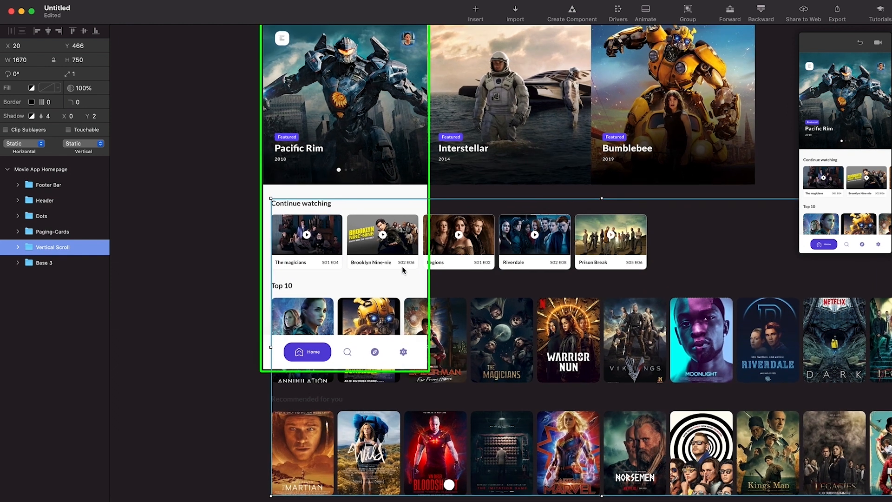
{"action": "scroll", "coordinate": [402, 270], "scroll_direction": "down", "scroll_amount": 1}
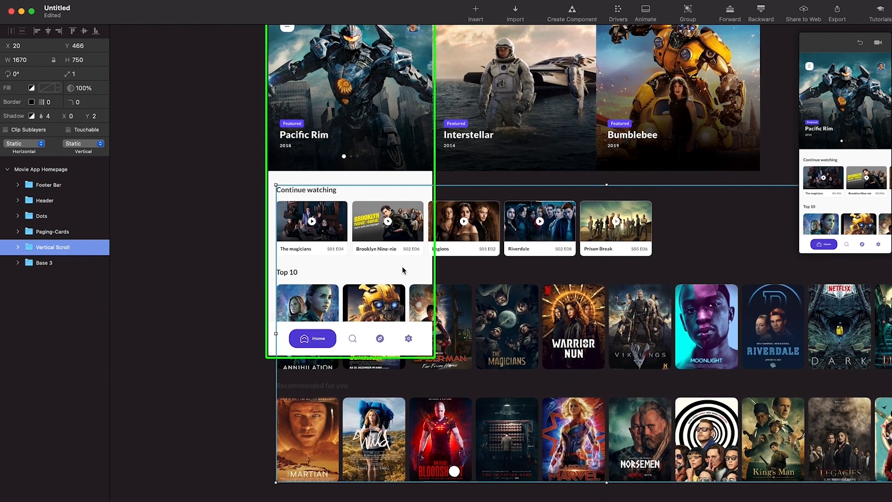
{"action": "left_click", "coordinate": [18, 249]}
{"action": "left_click", "coordinate": [60, 310]}
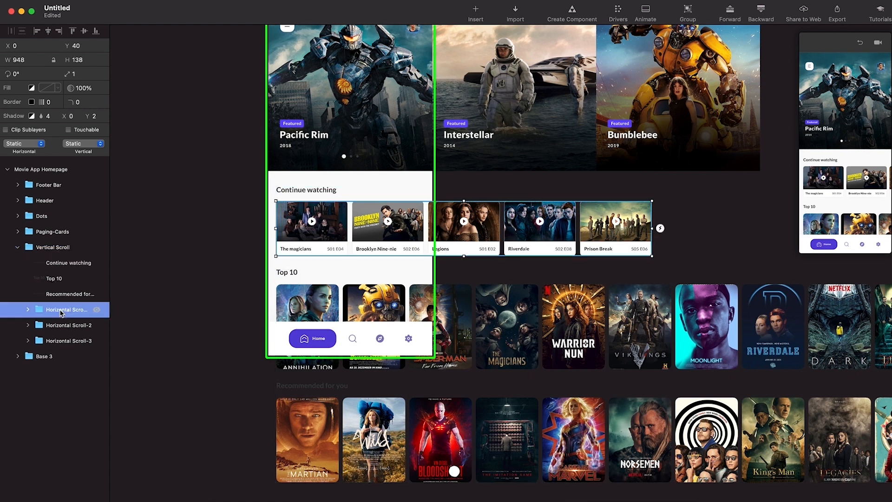
- Enlarge the preview window and try swiping the movie rows in it
{"action": "scroll", "coordinate": [314, 255], "scroll_direction": "up", "scroll_amount": 3}
{"action": "scroll", "coordinate": [511, 233], "scroll_direction": "right", "scroll_amount": 2}
{"action": "scroll", "coordinate": [650, 223], "scroll_direction": "down", "scroll_amount": 1}
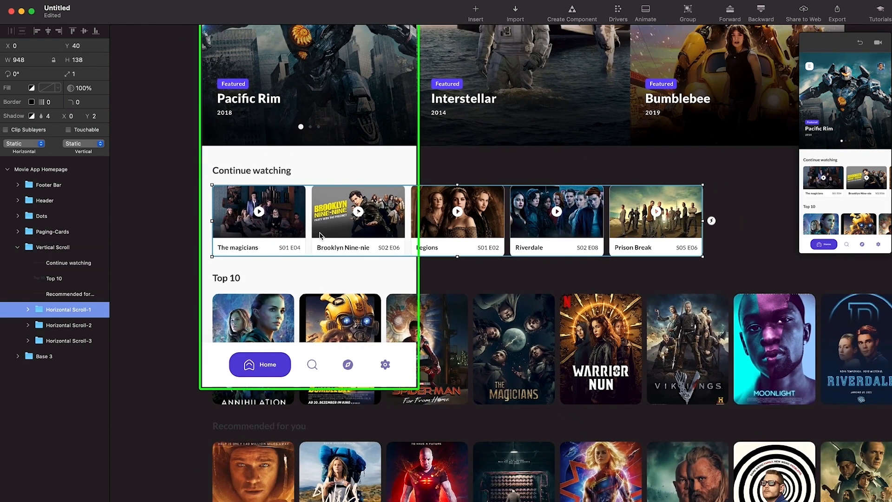
{"action": "left_click_drag", "start_coordinate": [798, 253], "coordinate": [666, 435]}
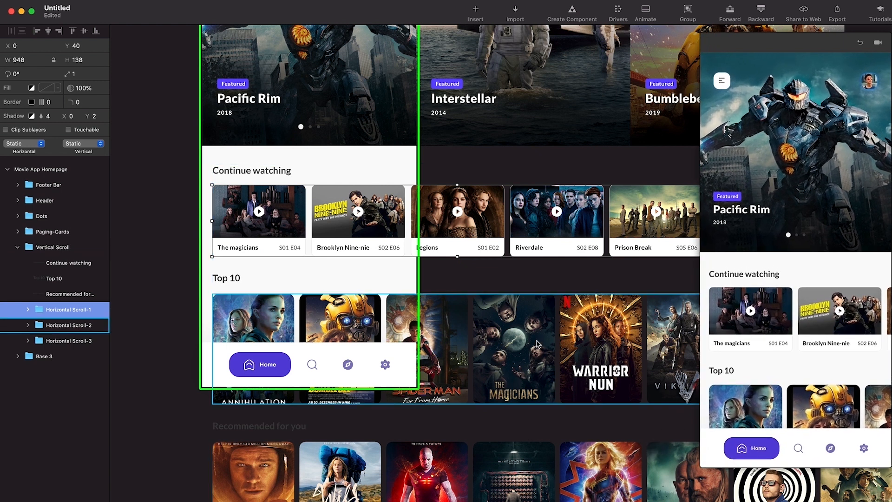
{"action": "scroll", "coordinate": [538, 343], "scroll_direction": "down", "scroll_amount": 2}
{"action": "scroll", "coordinate": [537, 344], "scroll_direction": "right", "scroll_amount": 3}
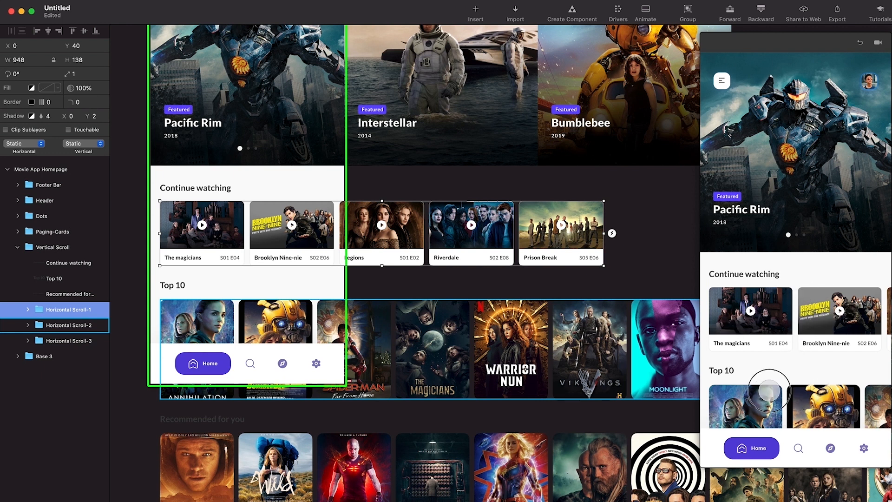
{"action": "scroll", "coordinate": [367, 230], "scroll_direction": "left", "scroll_amount": 3}
{"action": "left_click_drag", "start_coordinate": [367, 230], "coordinate": [331, 232]}
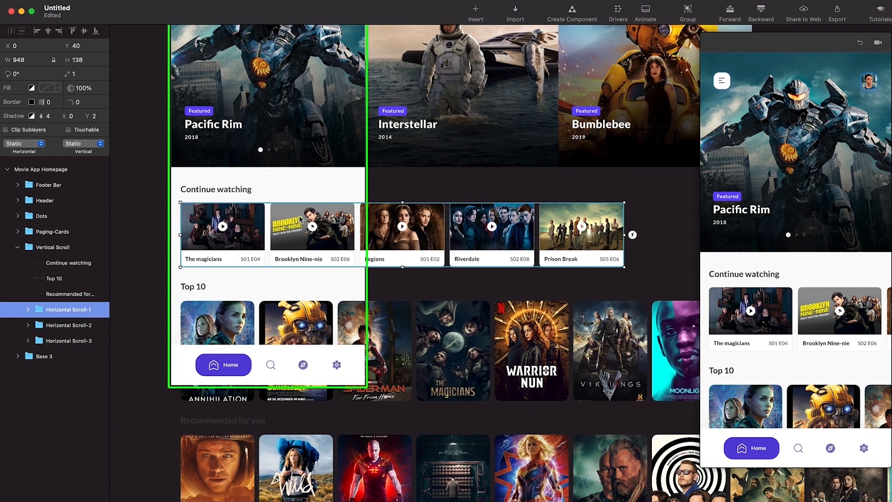
- Set the horizontal behaviour of the Horizontal Scroll-1 group to Scroll and try swiping the Continue watching row in the preview
{"action": "left_click", "coordinate": [28, 311]}
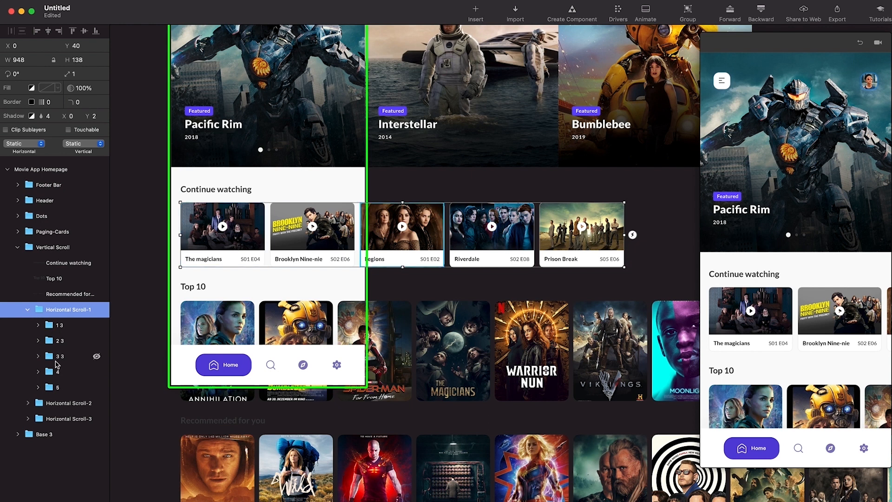
{"action": "left_click", "coordinate": [28, 310]}
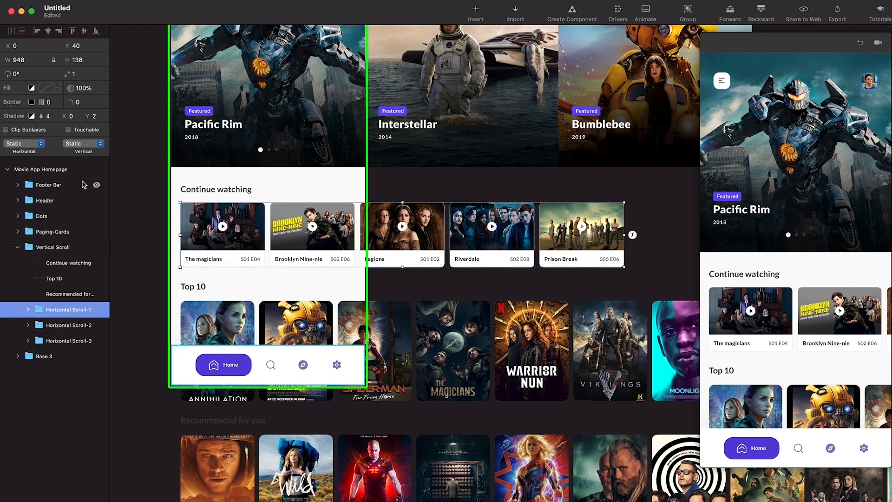
{"action": "left_click", "coordinate": [42, 145]}
{"action": "left_click", "coordinate": [19, 164]}
{"action": "scroll", "coordinate": [341, 260], "scroll_direction": "left", "scroll_amount": 3}
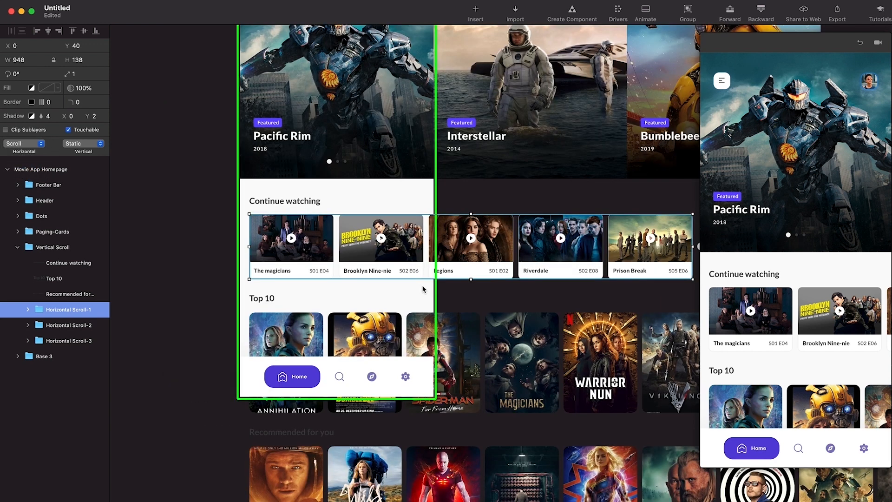
{"action": "mouse_move", "coordinate": [848, 315]}
{"action": "left_mouse_down"}
{"action": "mouse_move", "coordinate": [686, 319]}
{"action": "mouse_move", "coordinate": [836, 317]}
{"action": "left_mouse_up"}
{"action": "scroll", "coordinate": [376, 245], "scroll_direction": "right", "scroll_amount": 2}
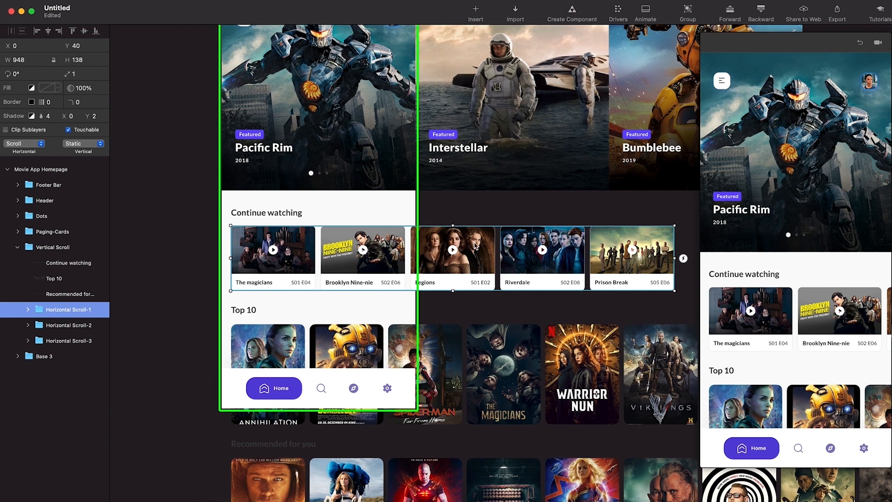
- Try widths of about 375 and about 239 for the Horizontal Scroll-1 group, swiping its row in the preview after each
{"action": "left_click_drag", "start_coordinate": [674, 257], "coordinate": [406, 252]}
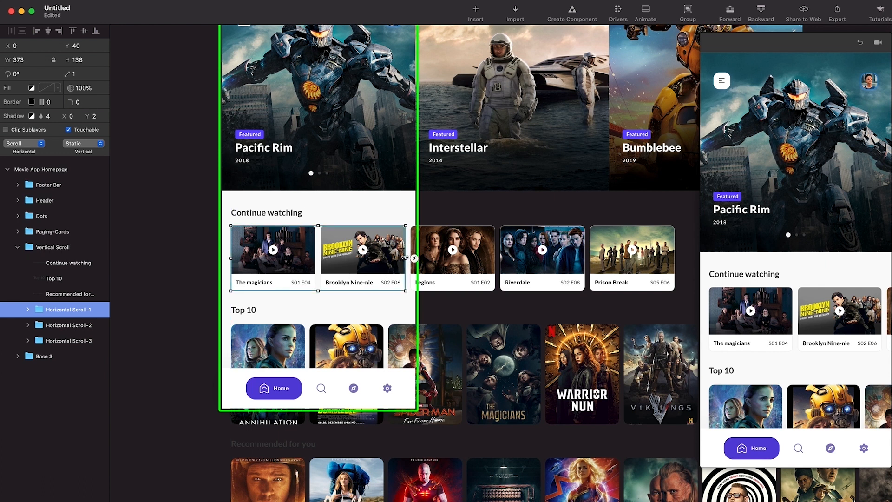
{"action": "left_click_drag", "start_coordinate": [409, 259], "coordinate": [407, 258]}
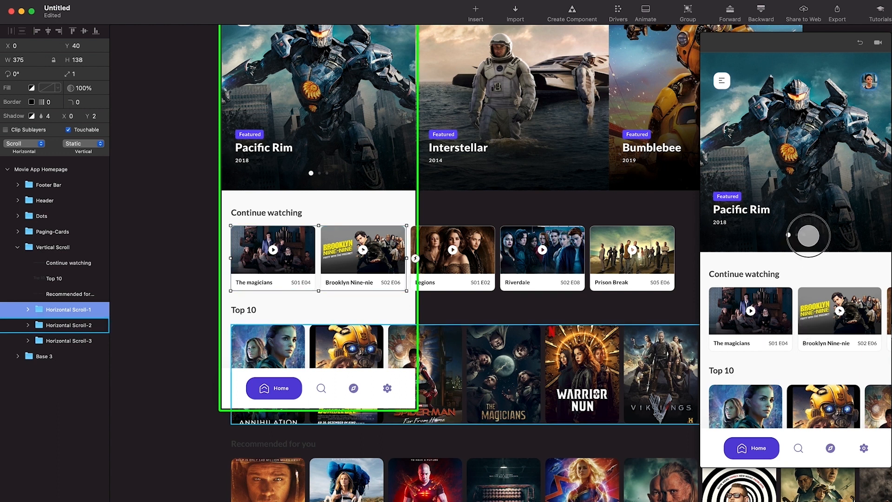
{"action": "scroll", "coordinate": [808, 342], "scroll_direction": "right", "scroll_amount": 5}
{"action": "scroll", "coordinate": [808, 342], "scroll_direction": "right", "scroll_amount": 3}
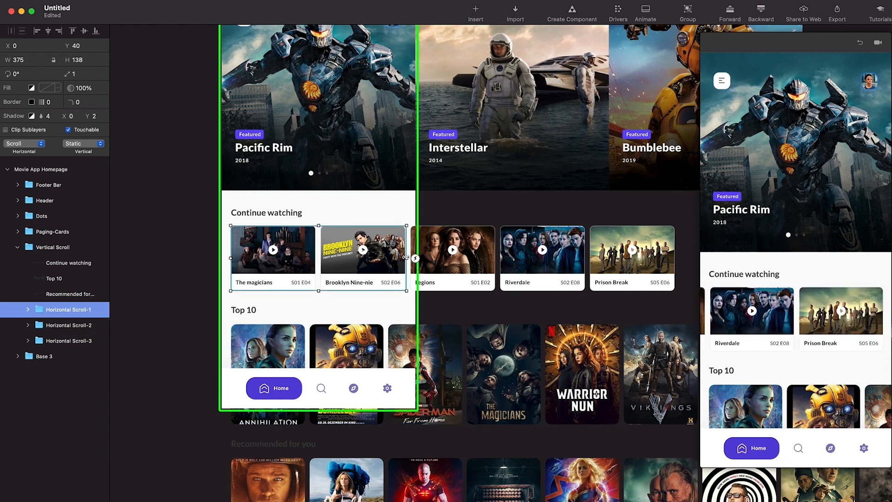
{"action": "left_click_drag", "start_coordinate": [405, 257], "coordinate": [343, 258]}
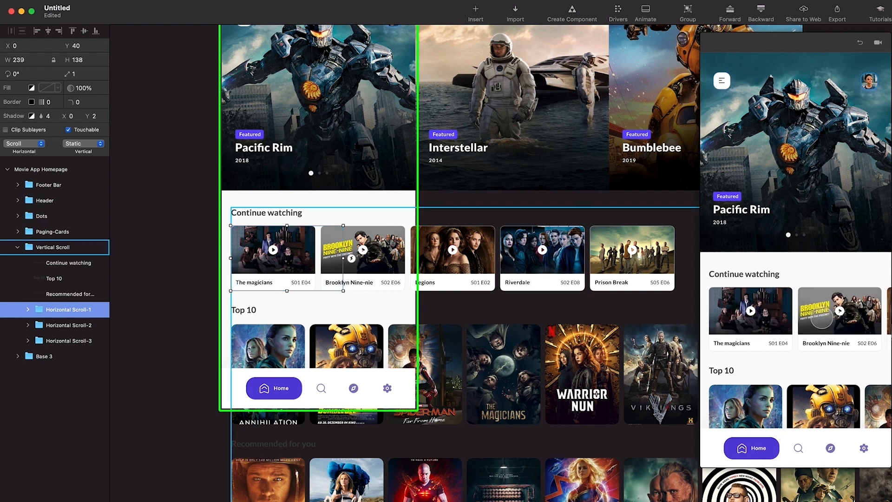
{"action": "scroll", "coordinate": [767, 301], "scroll_direction": "right", "scroll_amount": 5}
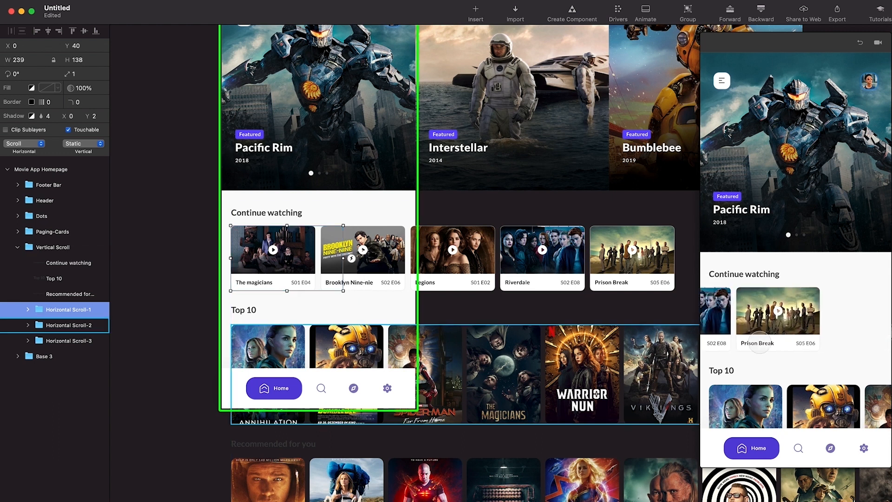
- Widen the Horizontal Scroll-1 group to 370 and swipe the Continue watching row to its end in the preview
{"action": "left_click_drag", "start_coordinate": [344, 258], "coordinate": [403, 261]}
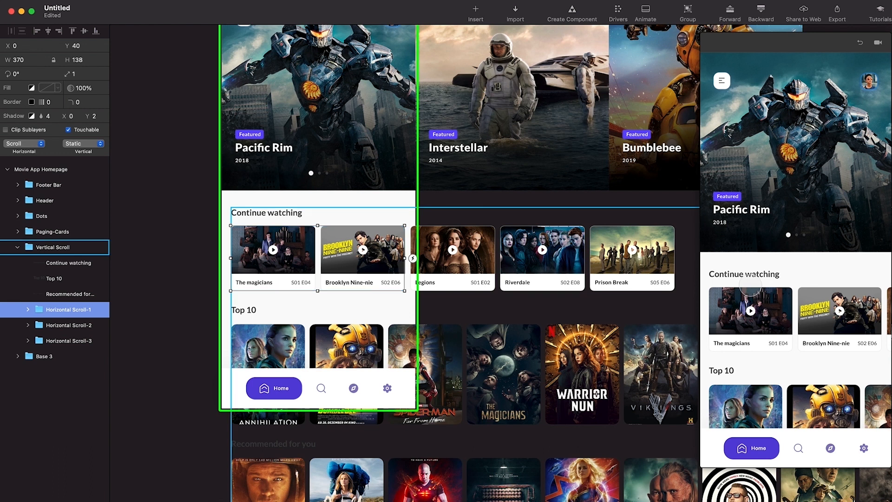
{"action": "scroll", "coordinate": [775, 314], "scroll_direction": "right", "scroll_amount": 10}
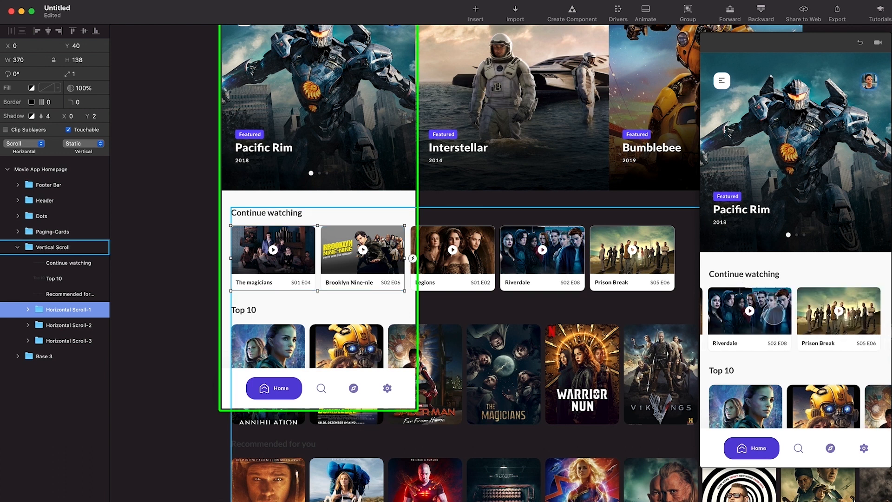
- Set the horizontal behaviour of the Horizontal Scroll-2 group to Scroll and try swiping the Top 10 row in the preview
{"action": "left_click", "coordinate": [70, 325]}
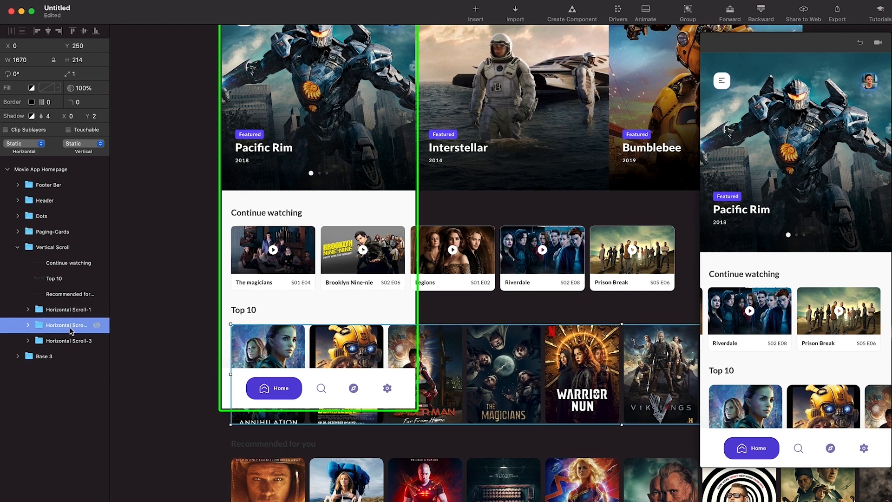
{"action": "left_click", "coordinate": [30, 144]}
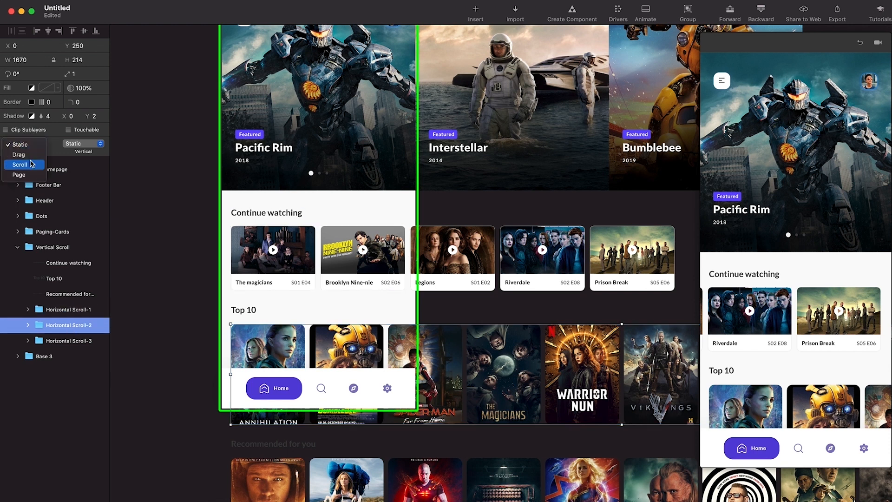
{"action": "left_click", "coordinate": [30, 164]}
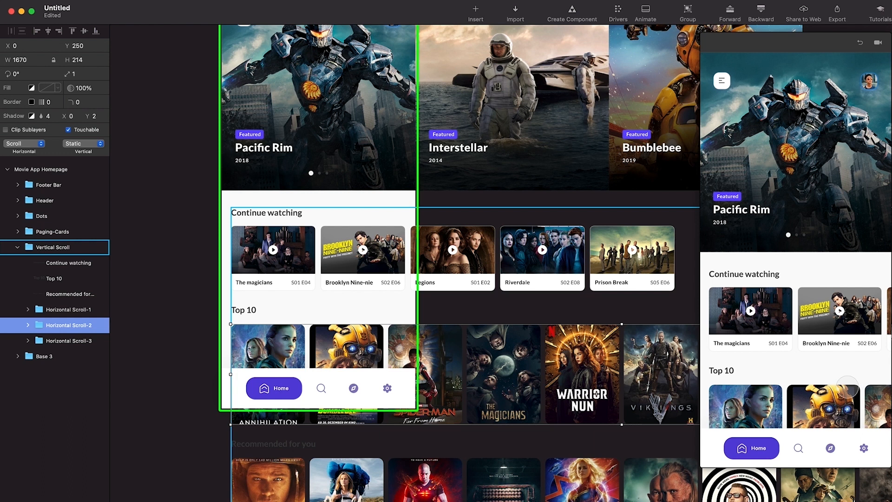
{"action": "scroll", "coordinate": [409, 356], "scroll_direction": "right", "scroll_amount": 5}
- Narrow the Horizontal Scroll-2 group to a width of 370 from its far end
{"action": "scroll", "coordinate": [410, 356], "scroll_direction": "down", "scroll_amount": 3}
{"action": "scroll", "coordinate": [535, 358], "scroll_direction": "right", "scroll_amount": 2}
{"action": "scroll", "coordinate": [536, 359], "scroll_direction": "down", "scroll_amount": 2}
{"action": "left_click_drag", "start_coordinate": [634, 362], "coordinate": [304, 401]}
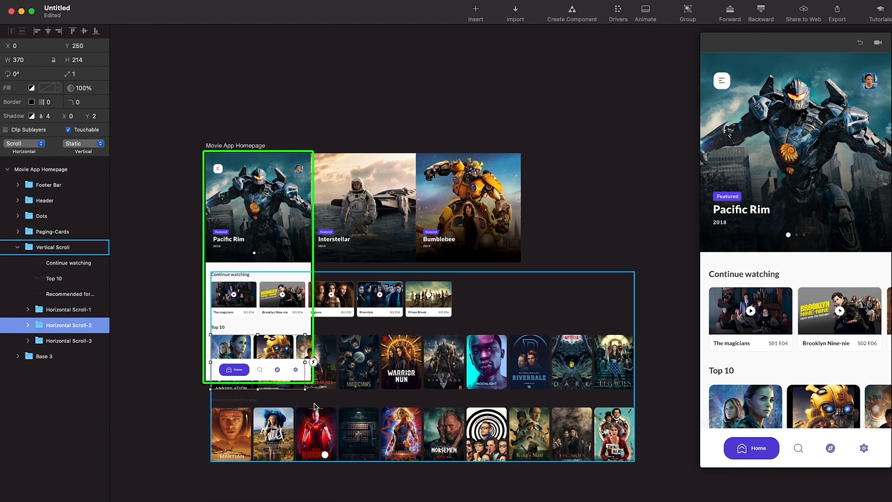
{"action": "scroll", "coordinate": [306, 404], "scroll_direction": "up", "scroll_amount": 2}
{"action": "scroll", "coordinate": [299, 310], "scroll_direction": "left", "scroll_amount": 2}
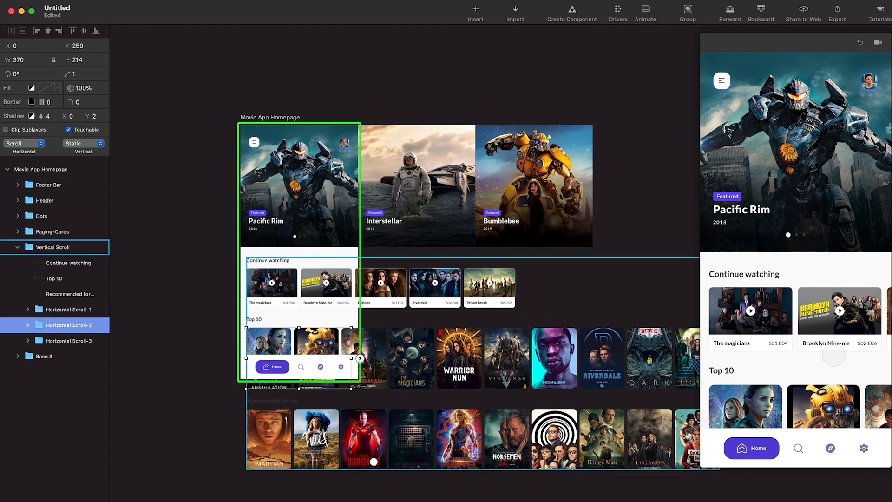
- Swipe the Top 10 and Continue watching rows to their ends in the preview to check their scrolling
{"action": "scroll", "coordinate": [832, 404], "scroll_direction": "right", "scroll_amount": 5}
{"action": "scroll", "coordinate": [832, 405], "scroll_direction": "right", "scroll_amount": 6}
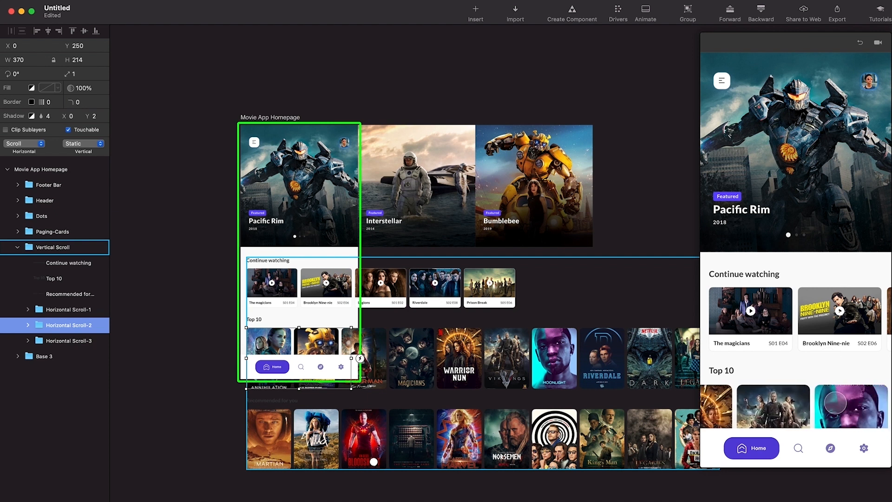
{"action": "scroll", "coordinate": [835, 402], "scroll_direction": "right", "scroll_amount": 5}
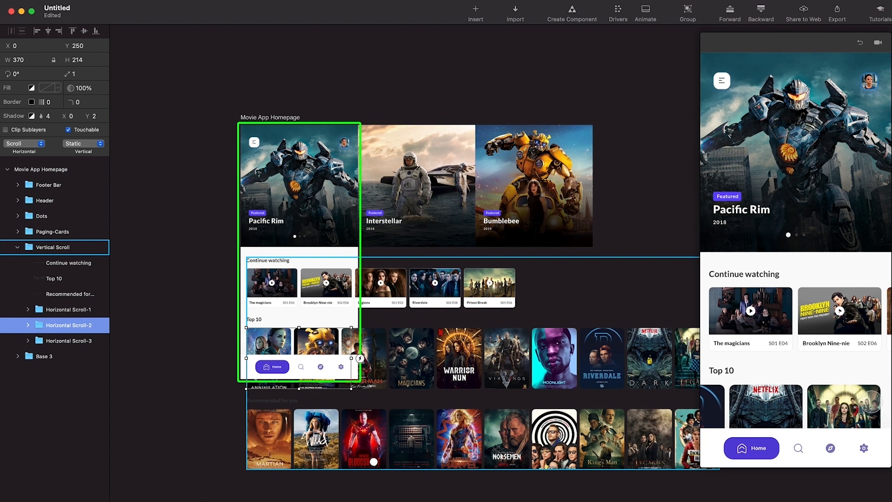
{"action": "scroll", "coordinate": [864, 307], "scroll_direction": "right", "scroll_amount": 5}
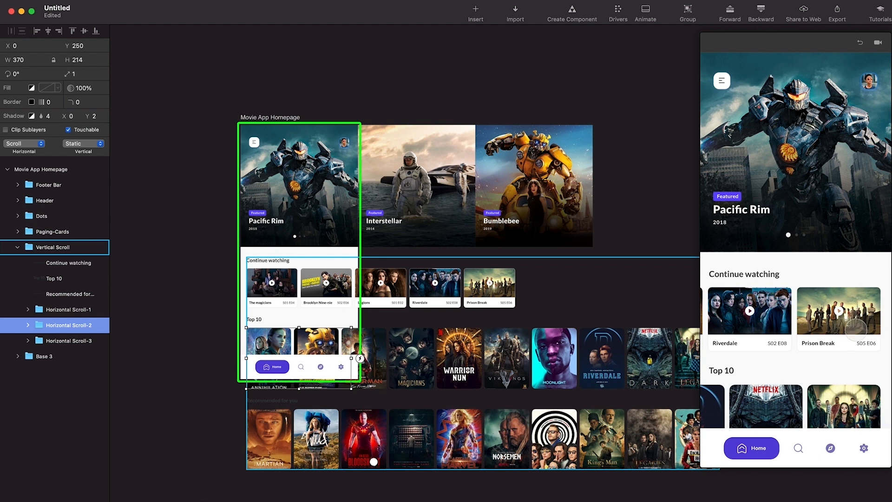
- Set the horizontal behaviour of the Horizontal Scroll-3 group to Scroll and try swiping the rows in the preview
{"action": "left_click", "coordinate": [327, 450]}
{"action": "left_click", "coordinate": [24, 147]}
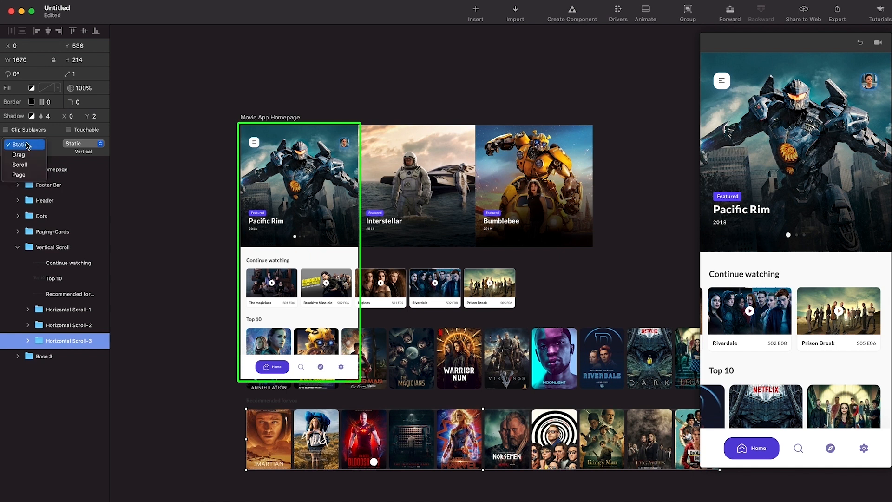
{"action": "left_click", "coordinate": [29, 166]}
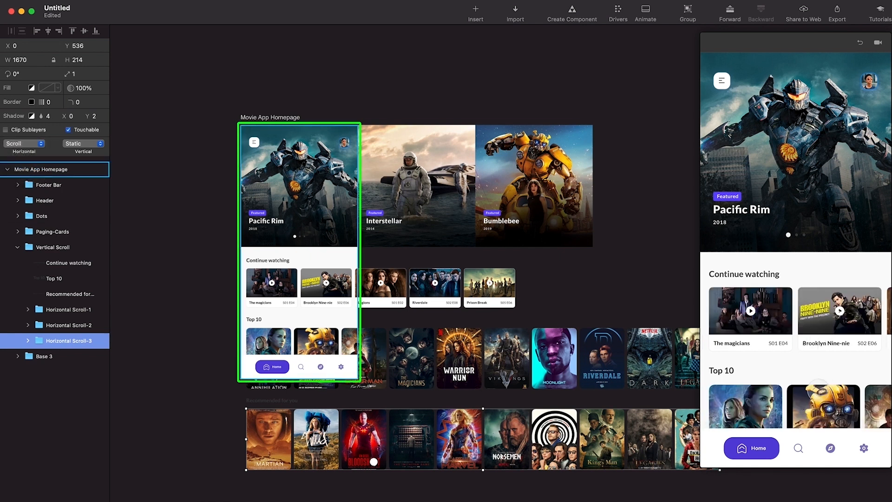
{"action": "scroll", "coordinate": [818, 390], "scroll_direction": "right", "scroll_amount": 5}
{"action": "scroll", "coordinate": [817, 391], "scroll_direction": "left", "scroll_amount": 5}
{"action": "scroll", "coordinate": [812, 350], "scroll_direction": "right", "scroll_amount": 3}
{"action": "scroll", "coordinate": [812, 349], "scroll_direction": "left", "scroll_amount": 3}
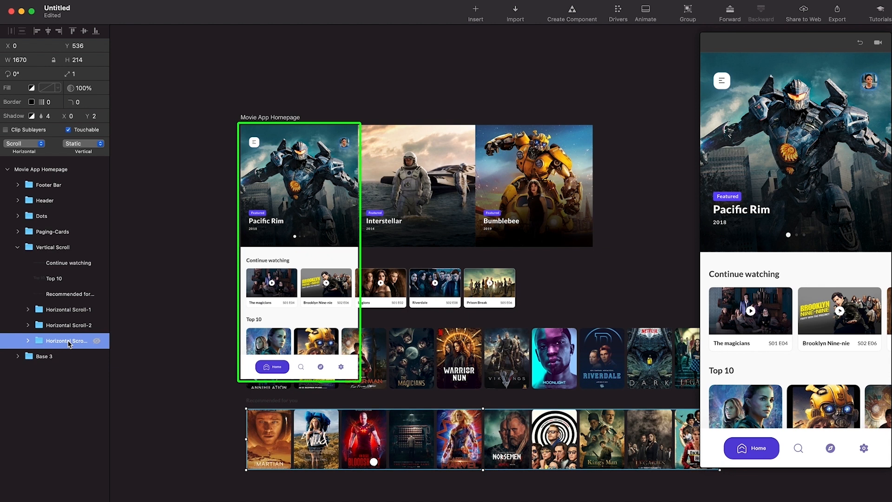
- Narrow the Horizontal Scroll-3 group of recommended movies to a width of 370
{"action": "scroll", "coordinate": [217, 298], "scroll_direction": "down", "scroll_amount": 5}
{"action": "scroll", "coordinate": [217, 298], "scroll_direction": "right", "scroll_amount": 3}
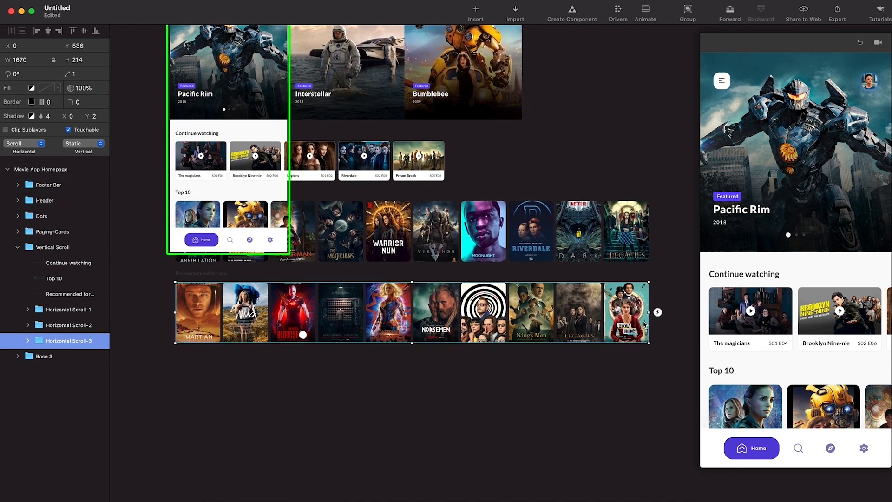
{"action": "left_click_drag", "start_coordinate": [649, 312], "coordinate": [280, 322]}
{"action": "scroll", "coordinate": [281, 324], "scroll_direction": "left", "scroll_amount": 5}
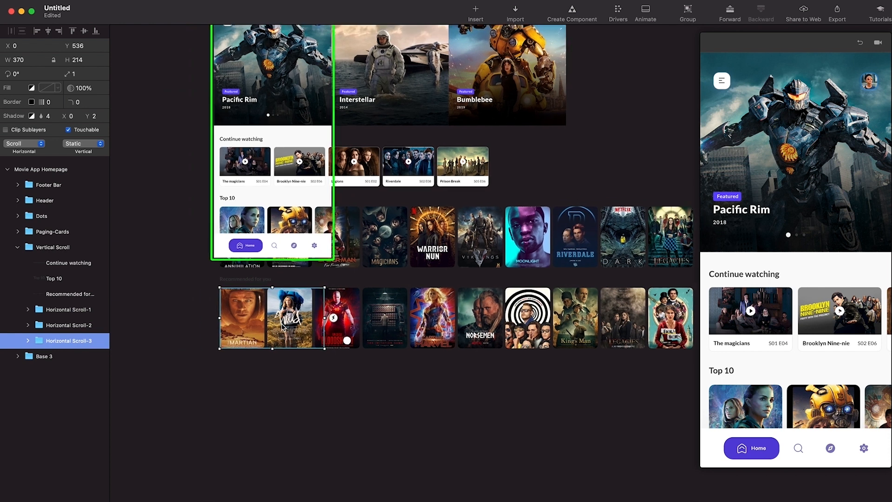
{"action": "scroll", "coordinate": [282, 328], "scroll_direction": "up", "scroll_amount": 4}
{"action": "scroll", "coordinate": [282, 328], "scroll_direction": "up", "scroll_amount": 3}
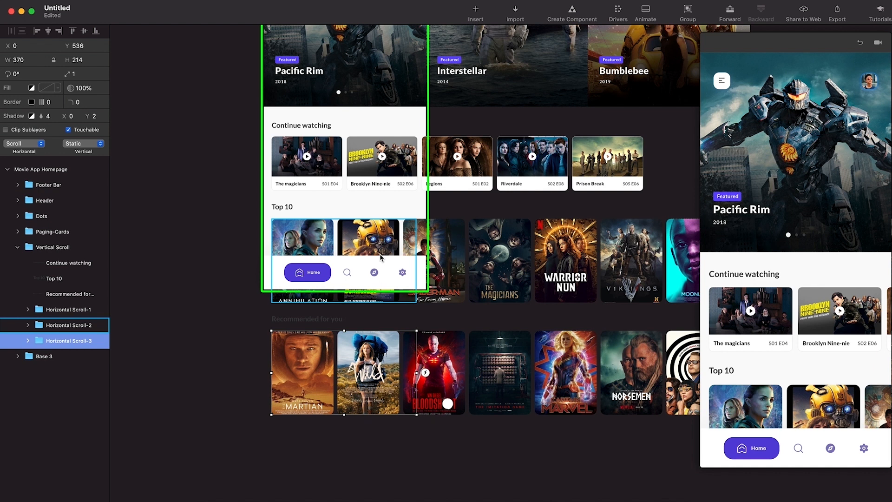
- Set the vertical behaviour of the Vertical Scroll group to Scroll and try scrolling the content in the preview
{"action": "left_click", "coordinate": [18, 247]}
{"action": "left_click", "coordinate": [58, 249]}
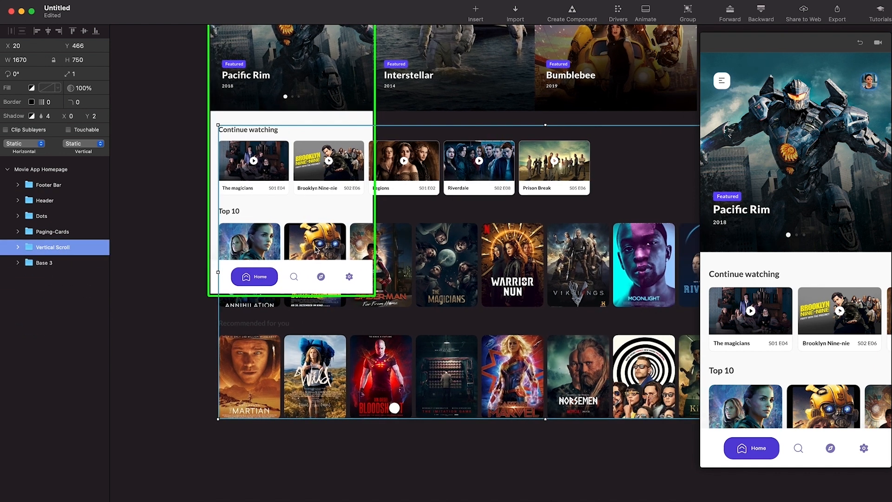
{"action": "left_click", "coordinate": [84, 147]}
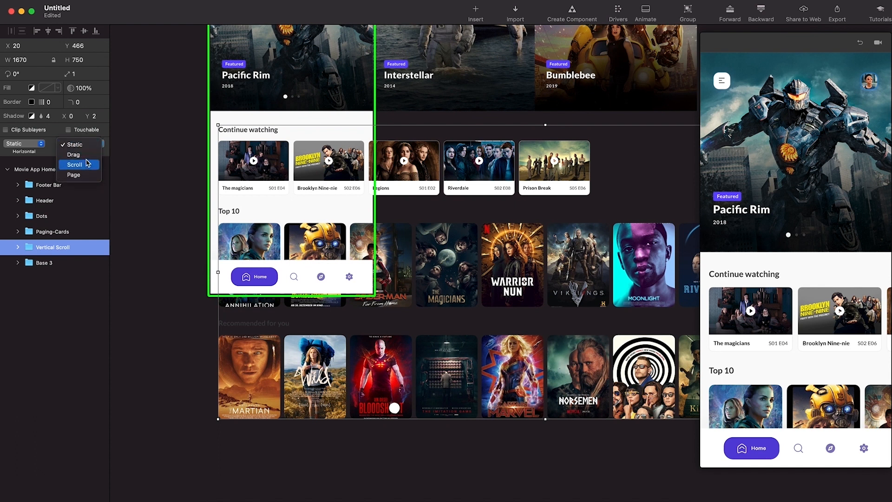
{"action": "left_click", "coordinate": [87, 164]}
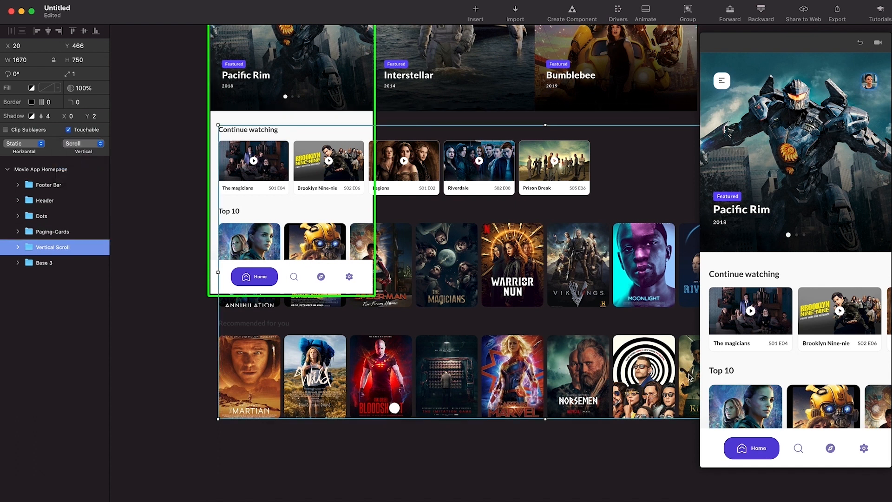
{"action": "left_click_drag", "start_coordinate": [827, 377], "coordinate": [797, 267]}
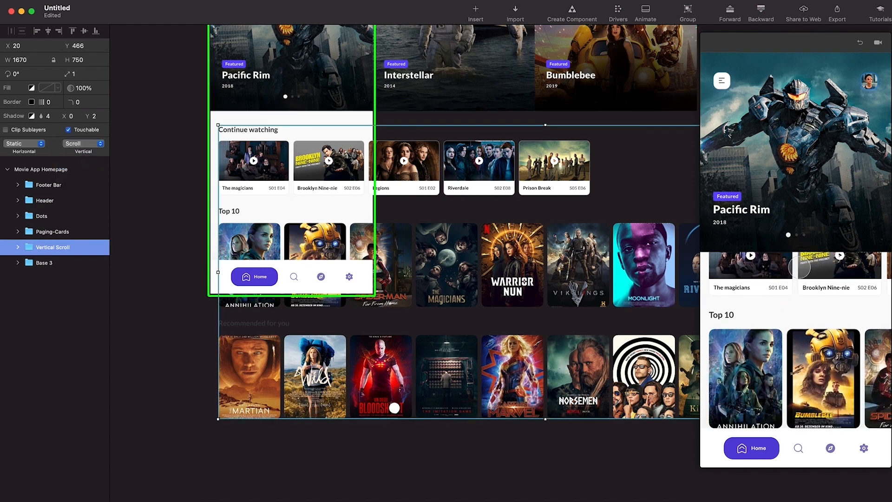
- Shorten the Vertical Scroll group to a height of 326 from its lower edge and scroll the preview down to Recommended for you
{"action": "scroll", "coordinate": [488, 249], "scroll_direction": "down", "scroll_amount": 3}
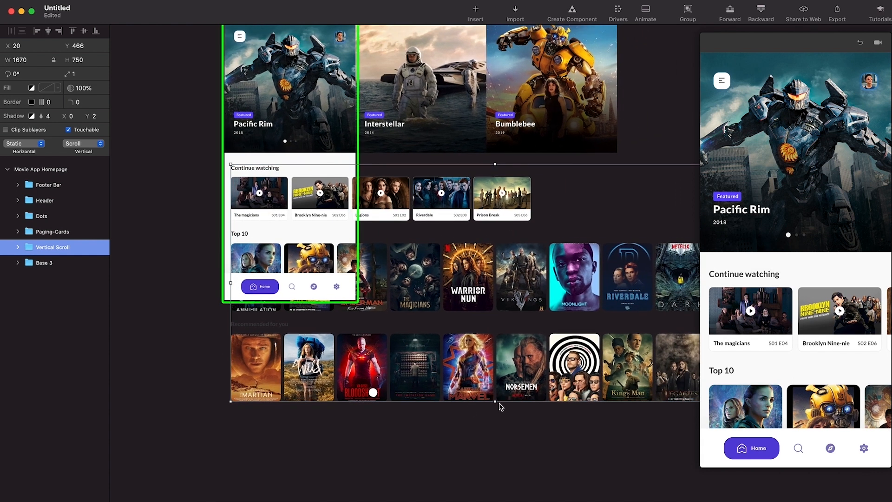
{"action": "left_click_drag", "start_coordinate": [493, 401], "coordinate": [507, 267]}
{"action": "scroll", "coordinate": [846, 355], "scroll_direction": "down", "scroll_amount": 1}
{"action": "scroll", "coordinate": [845, 354], "scroll_direction": "down", "scroll_amount": 5}
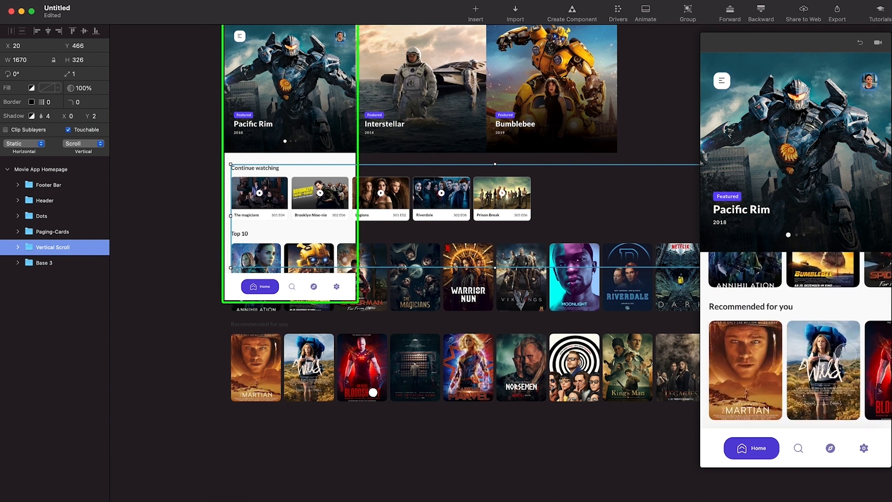
- Scroll the preview content up and down and swipe the Top 10 row sideways to check both scrolling directions
{"action": "scroll", "coordinate": [847, 353], "scroll_direction": "up", "scroll_amount": 5}
{"action": "scroll", "coordinate": [846, 355], "scroll_direction": "down", "scroll_amount": 5}
{"action": "scroll", "coordinate": [844, 358], "scroll_direction": "up", "scroll_amount": 5}
{"action": "scroll", "coordinate": [844, 358], "scroll_direction": "down", "scroll_amount": 5}
{"action": "scroll", "coordinate": [833, 372], "scroll_direction": "right", "scroll_amount": 10}
{"action": "scroll", "coordinate": [837, 379], "scroll_direction": "up", "scroll_amount": 5}
{"action": "scroll", "coordinate": [838, 374], "scroll_direction": "right", "scroll_amount": 10}
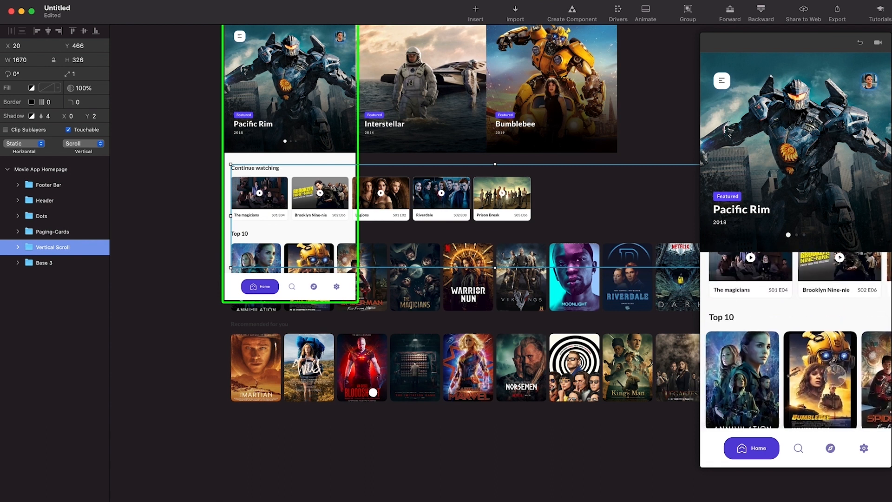
{"action": "scroll", "coordinate": [835, 374], "scroll_direction": "up", "scroll_amount": 3}
{"action": "scroll", "coordinate": [836, 316], "scroll_direction": "right", "scroll_amount": 8}
{"action": "scroll", "coordinate": [845, 386], "scroll_direction": "down", "scroll_amount": 5}
{"action": "scroll", "coordinate": [843, 385], "scroll_direction": "left", "scroll_amount": 10}
{"action": "scroll", "coordinate": [831, 367], "scroll_direction": "up", "scroll_amount": 5}
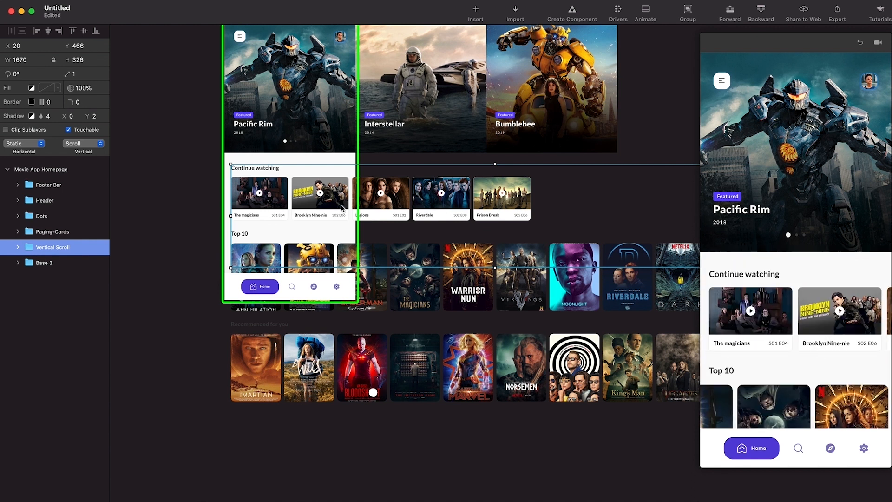
- Inspect the contents of the Paging-Cards group by selecting Card 1, Card 2 and Card 3 in turn
{"action": "scroll", "coordinate": [341, 208], "scroll_direction": "up", "scroll_amount": 3}
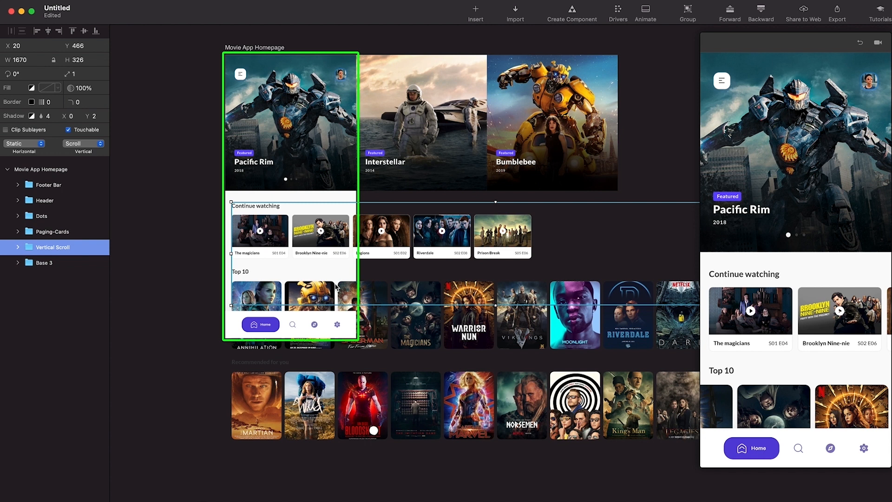
{"action": "scroll", "coordinate": [346, 394], "scroll_direction": "up", "scroll_amount": 9}
{"action": "scroll", "coordinate": [346, 393], "scroll_direction": "left", "scroll_amount": 3}
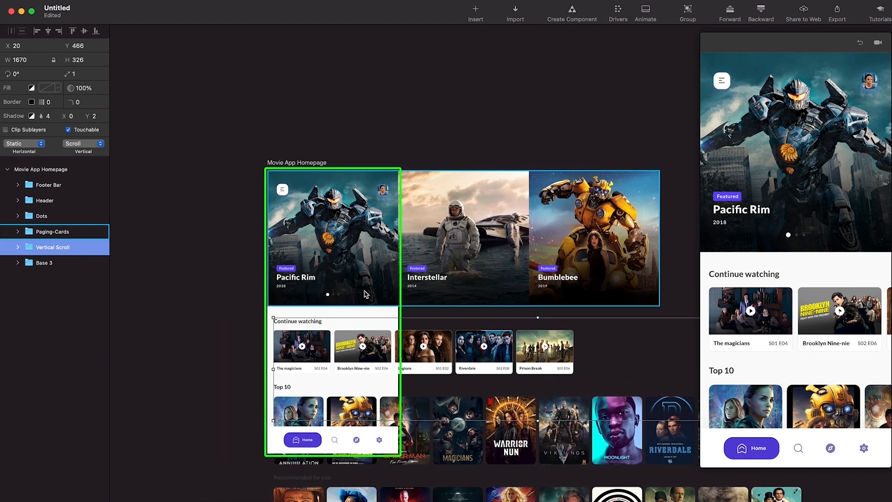
{"action": "left_click", "coordinate": [362, 251]}
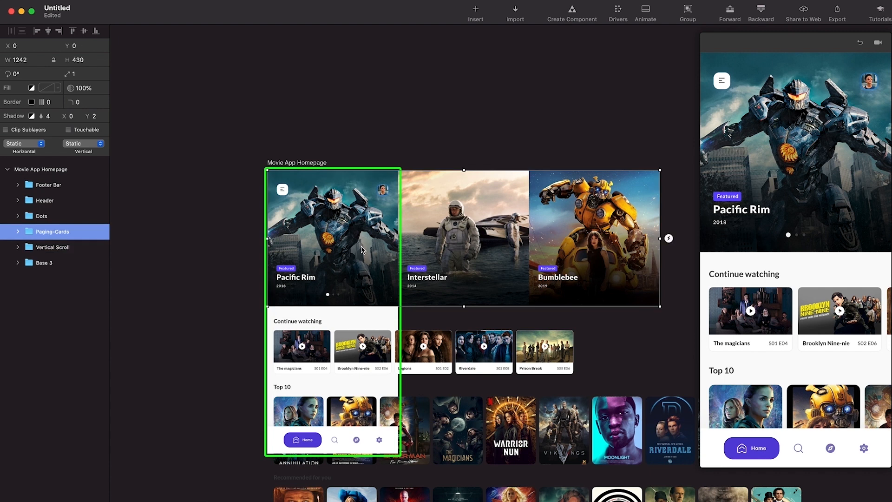
{"action": "left_click", "coordinate": [18, 231]}
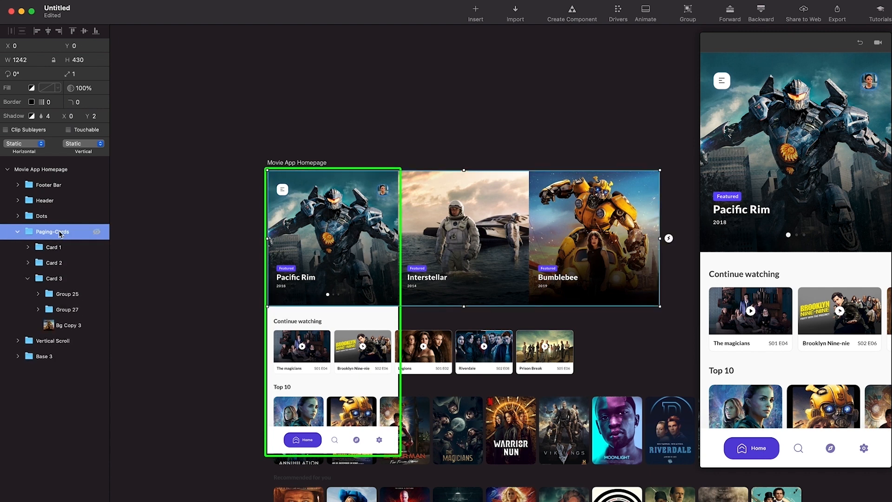
{"action": "left_click", "coordinate": [28, 278]}
{"action": "left_click", "coordinate": [49, 250]}
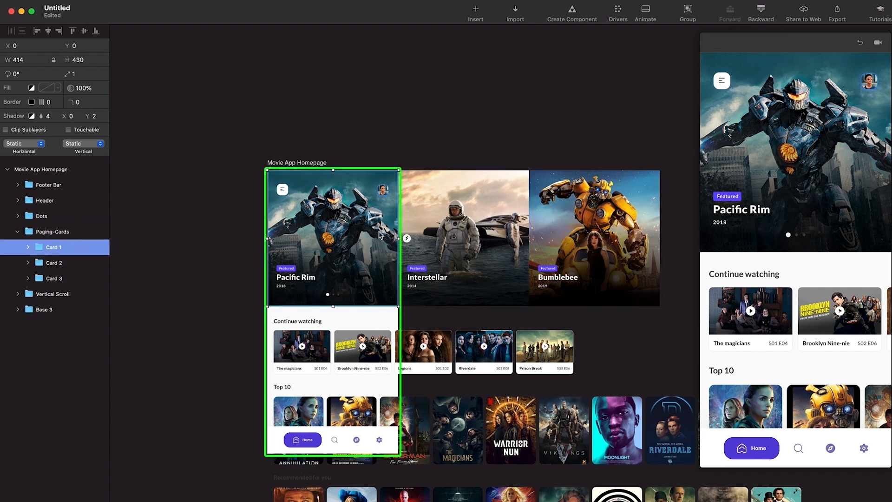
{"action": "left_click", "coordinate": [469, 242]}
{"action": "left_click", "coordinate": [590, 247]}
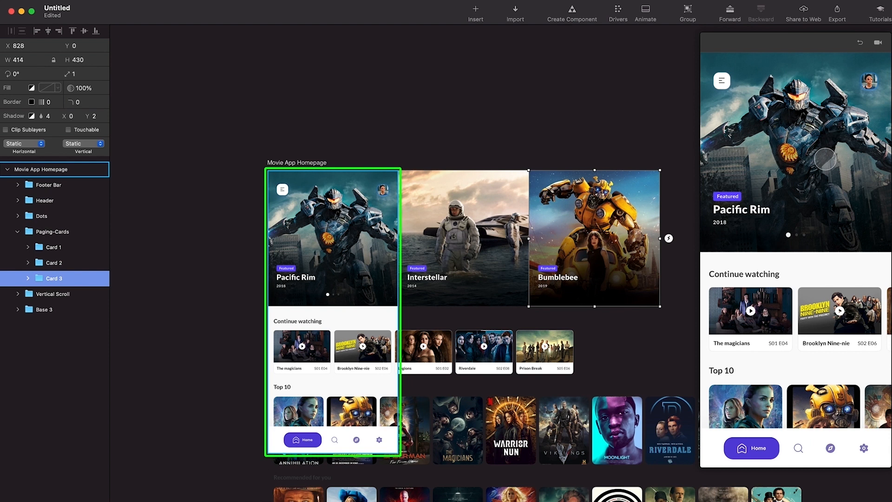
{"action": "left_click", "coordinate": [18, 231]}
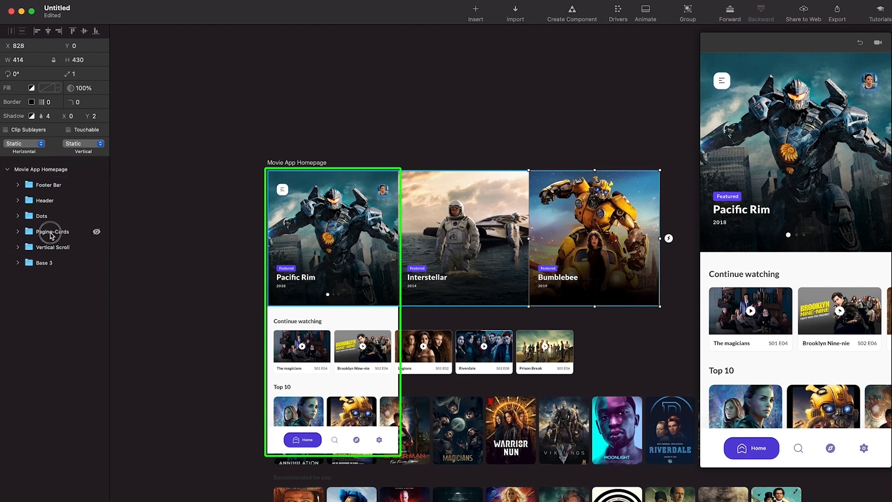
- Set the horizontal behaviour of the Paging-Cards group to Page
{"action": "left_click", "coordinate": [51, 234]}
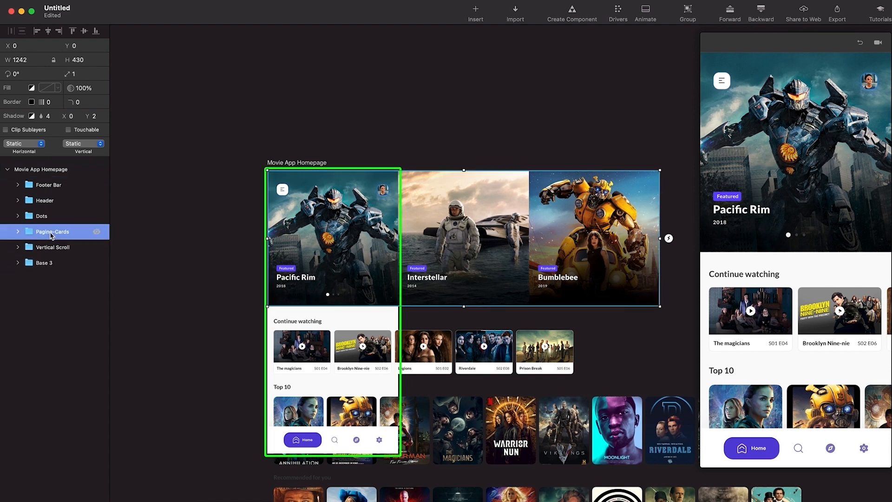
{"action": "left_click", "coordinate": [41, 143]}
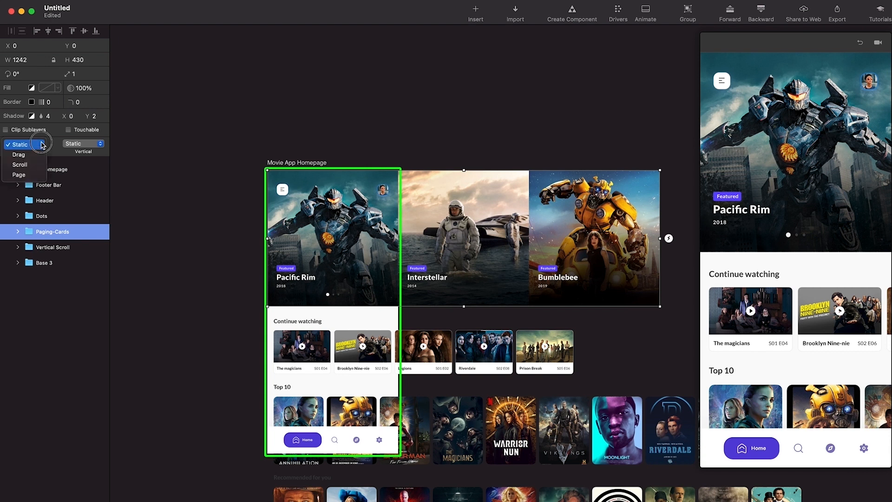
{"action": "left_click", "coordinate": [41, 144]}
{"action": "left_click", "coordinate": [42, 144]}
{"action": "left_click", "coordinate": [42, 179]}
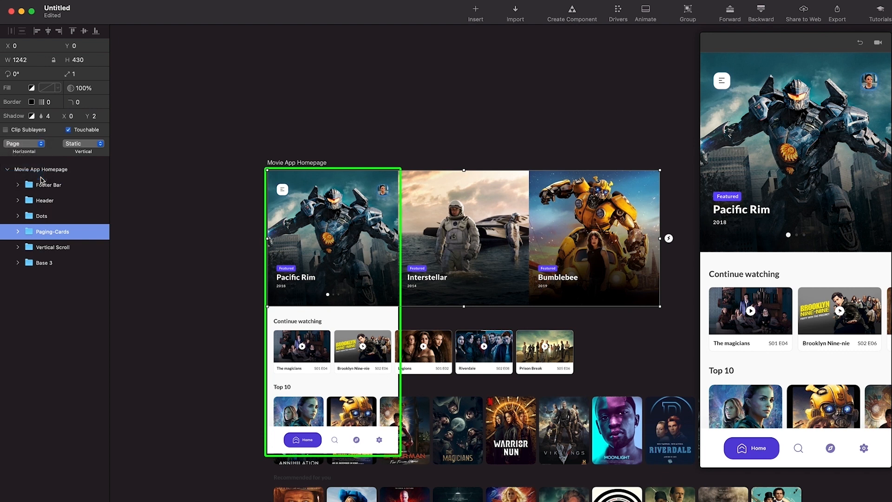
- Swipe the featured movie cards sideways in the preview to test the paging
{"action": "left_click_drag", "start_coordinate": [866, 143], "coordinate": [678, 182]}
{"action": "left_click_drag", "start_coordinate": [877, 166], "coordinate": [698, 170]}
{"action": "left_click_drag", "start_coordinate": [828, 152], "coordinate": [478, 180]}
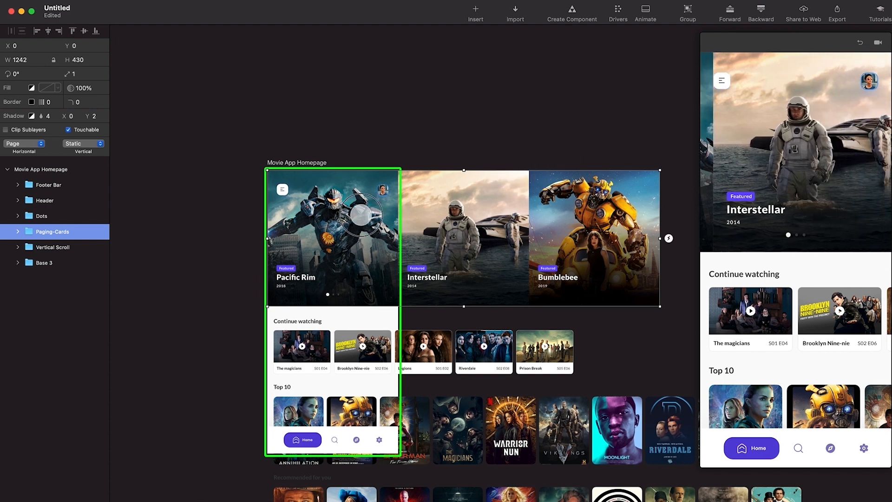
- Narrow the Paging-Cards group to a width of 414 from its far end and page through the featured cards in the preview
{"action": "left_click", "coordinate": [295, 271]}
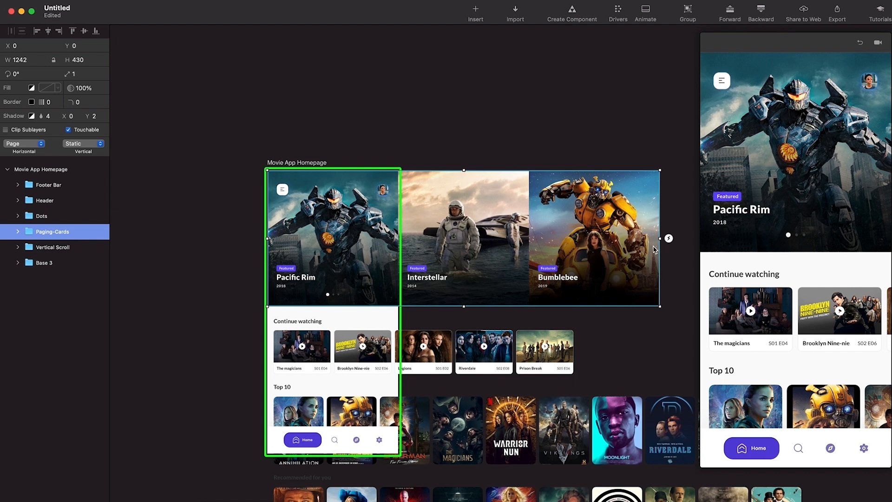
{"action": "left_click_drag", "start_coordinate": [660, 238], "coordinate": [401, 243]}
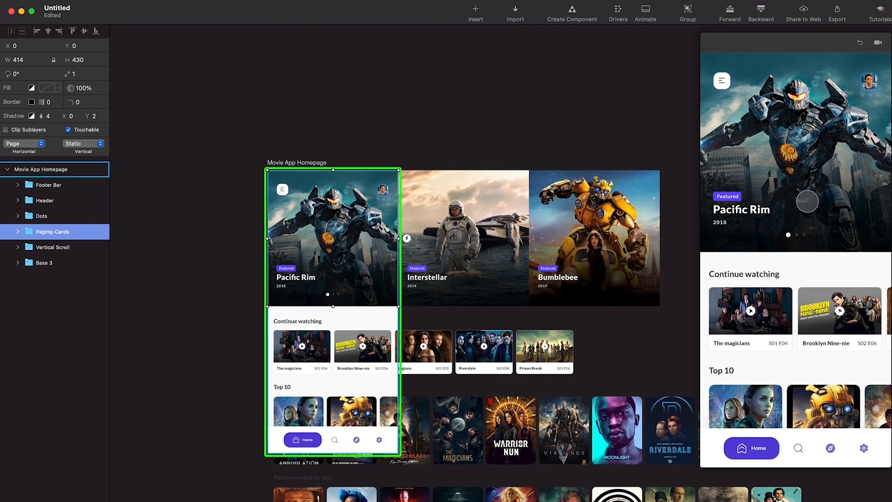
{"action": "left_click_drag", "start_coordinate": [843, 148], "coordinate": [732, 155]}
{"action": "left_click_drag", "start_coordinate": [821, 153], "coordinate": [850, 137]}
{"action": "left_click_drag", "start_coordinate": [755, 143], "coordinate": [850, 139]}
{"action": "left_click_drag", "start_coordinate": [737, 161], "coordinate": [836, 144]}
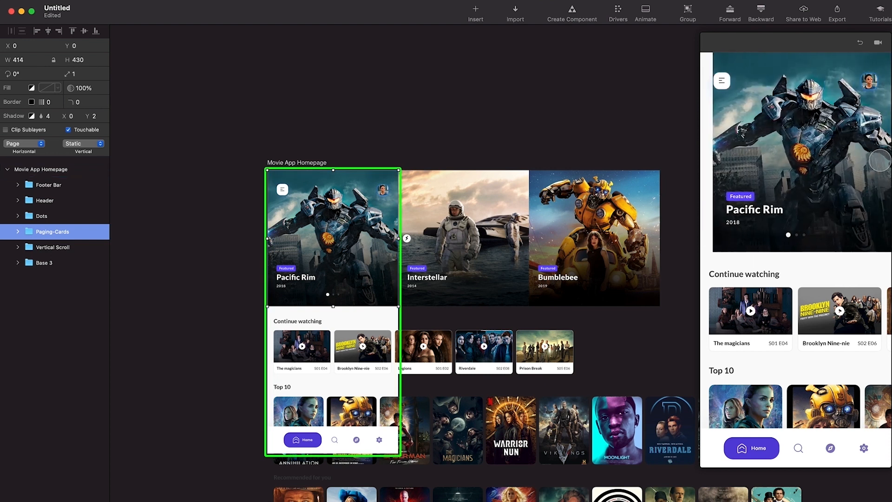
- Swipe the featured cards to Bumblebee in the preview and check how the page dots respond
{"action": "scroll", "coordinate": [361, 199], "scroll_direction": "down", "scroll_amount": 3}
{"action": "scroll", "coordinate": [361, 198], "scroll_direction": "up", "scroll_amount": 2}
{"action": "scroll", "coordinate": [388, 118], "scroll_direction": "up", "scroll_amount": 2}
{"action": "scroll", "coordinate": [388, 121], "scroll_direction": "up", "scroll_amount": 2}
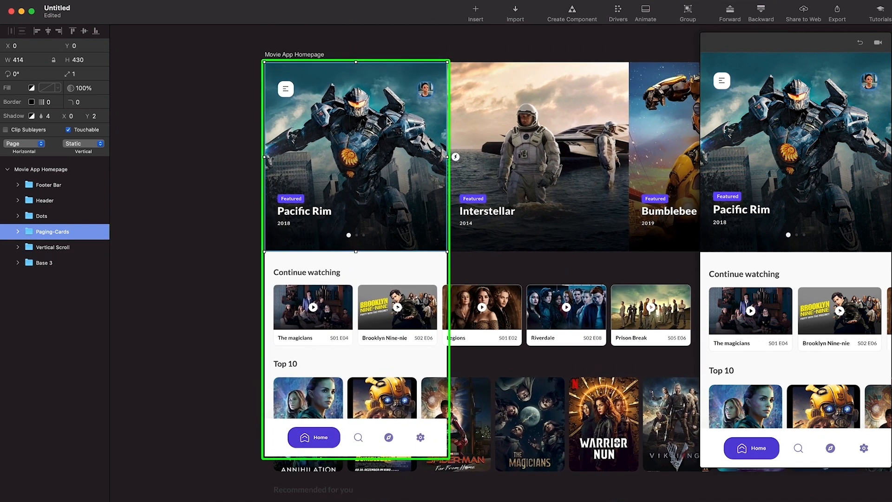
{"action": "scroll", "coordinate": [371, 186], "scroll_direction": "up", "scroll_amount": 1}
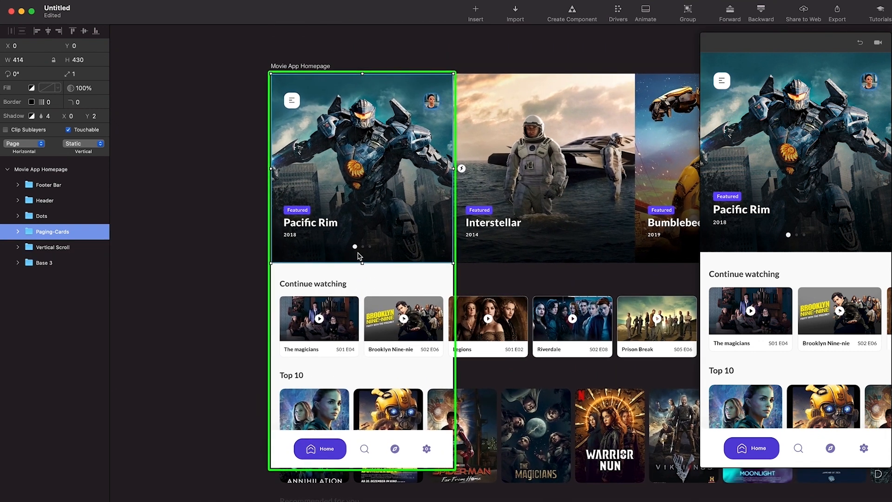
{"action": "left_click_drag", "start_coordinate": [817, 202], "coordinate": [748, 191]}
{"action": "left_click_drag", "start_coordinate": [840, 188], "coordinate": [736, 184]}
{"action": "left_click_drag", "start_coordinate": [795, 180], "coordinate": [844, 184]}
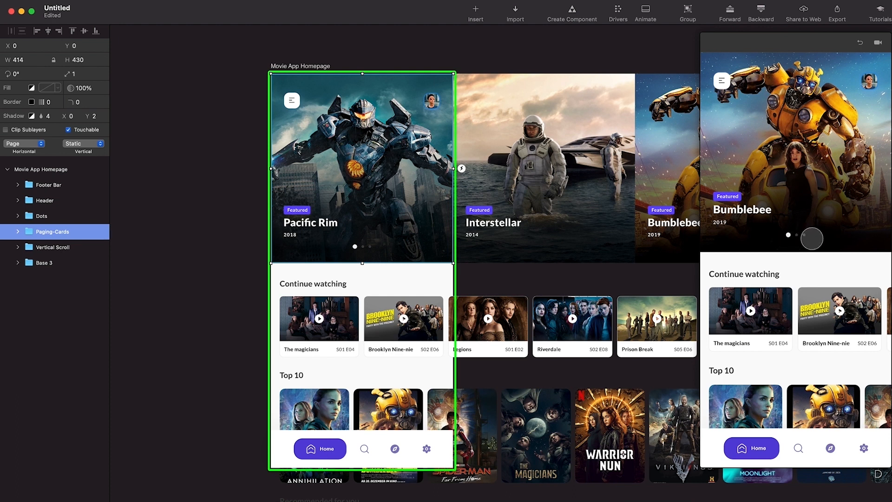
{"action": "scroll", "coordinate": [426, 242], "scroll_direction": "down", "scroll_amount": 3}
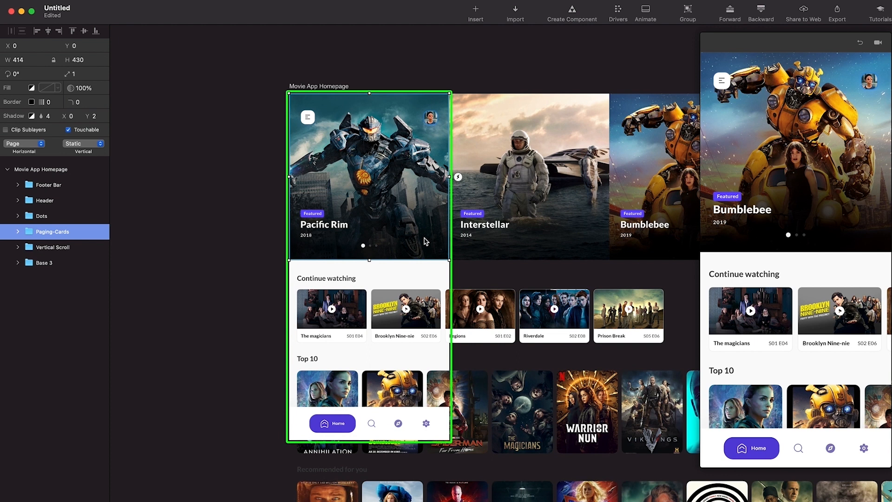